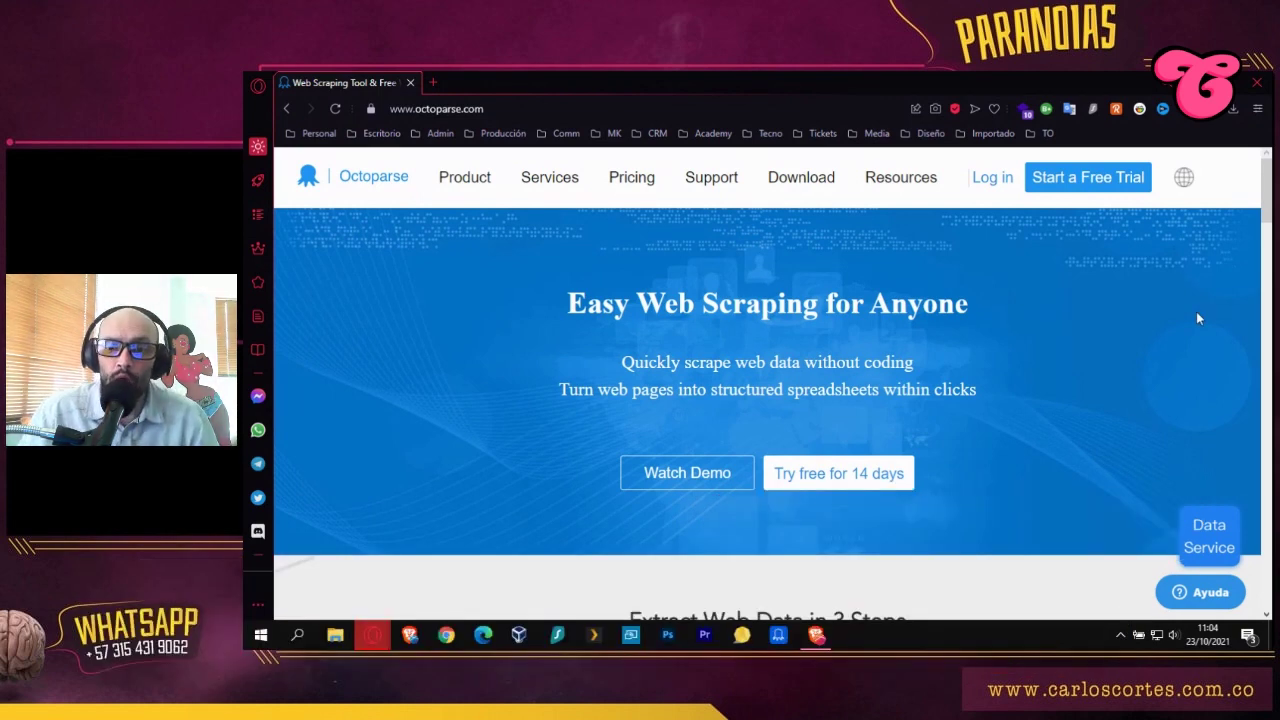
Look over the Octoparse website's home page, switch to the Octoparse desktop app and start a new task from a template.
left_click_drag(1263, 208, 1266, 600)
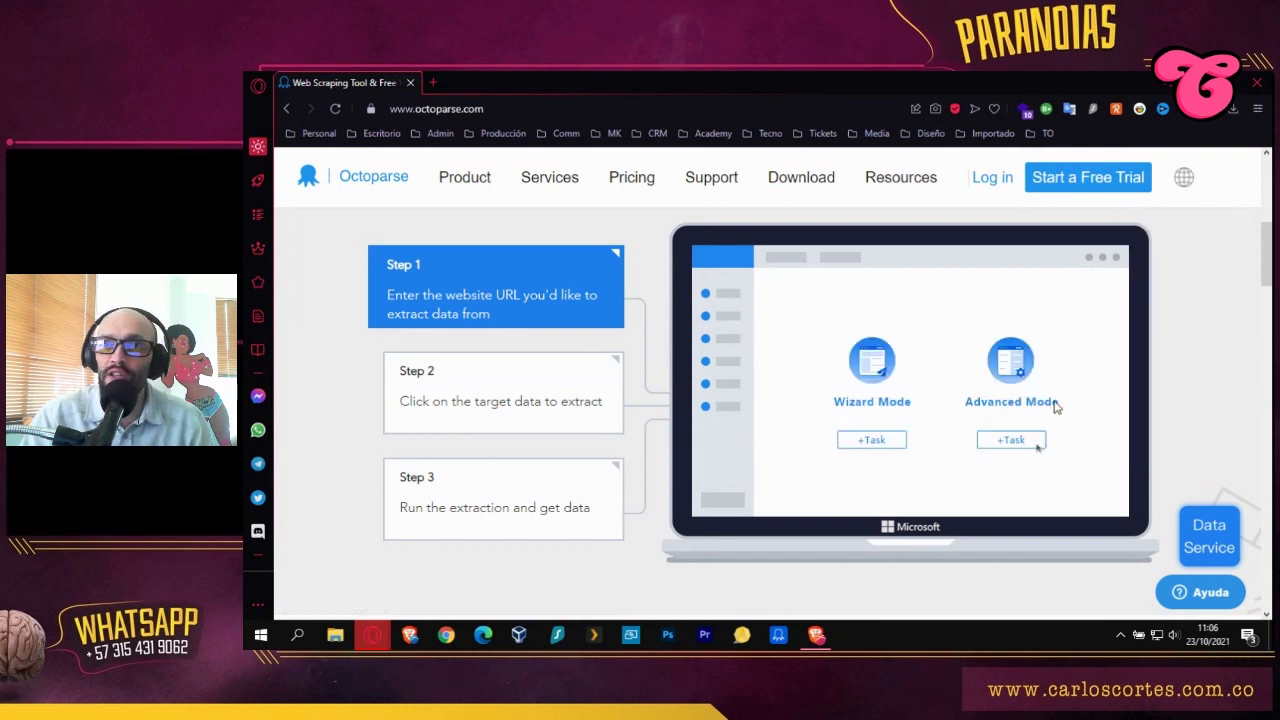
left_click(779, 640)
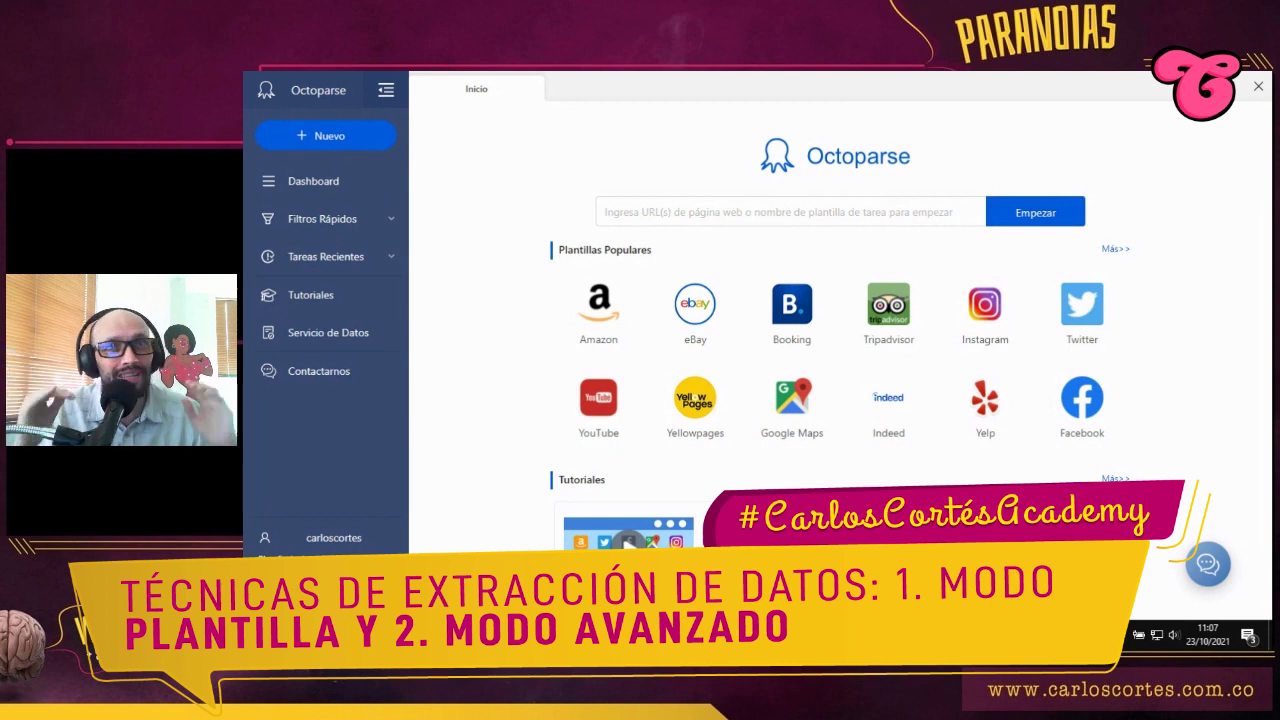
left_click(371, 137)
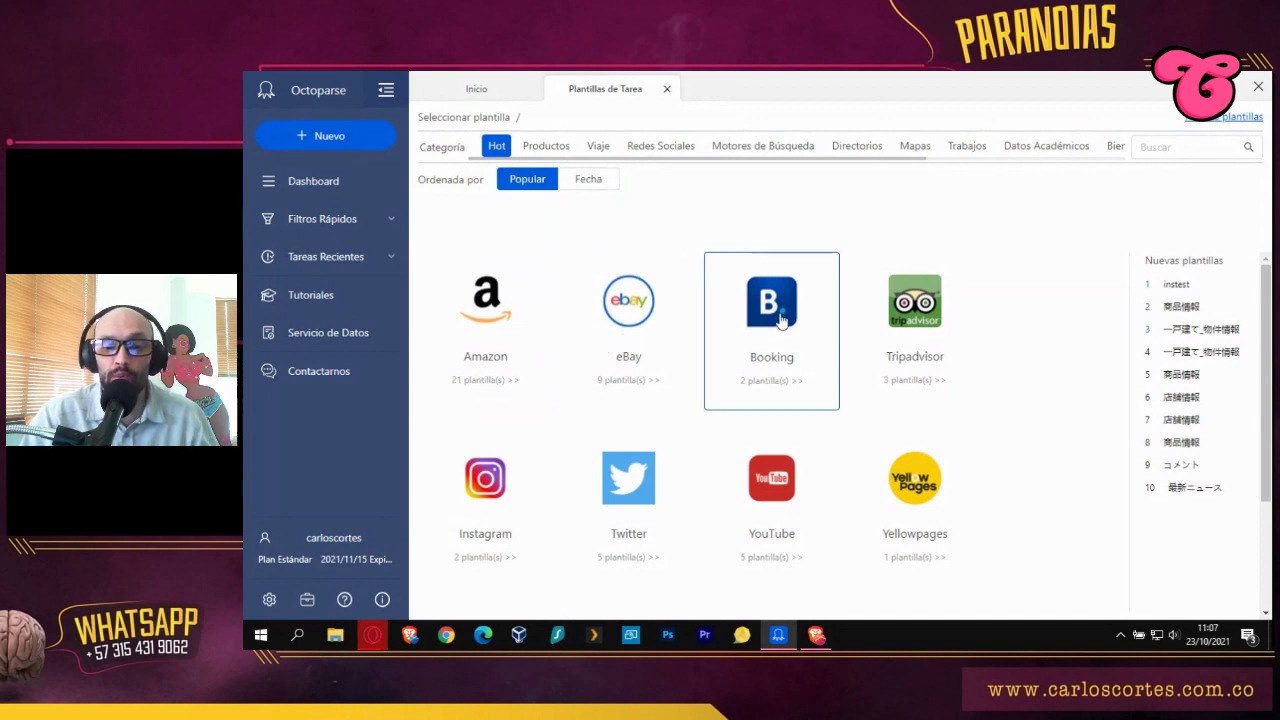
Browse the task templates across the Hot, Productos, Viaje, Motores de Búsqueda, Directorios, Mapas, Trabajos, Datos Académicos and real-estate categories.
scroll(488, 490, "down", 1)
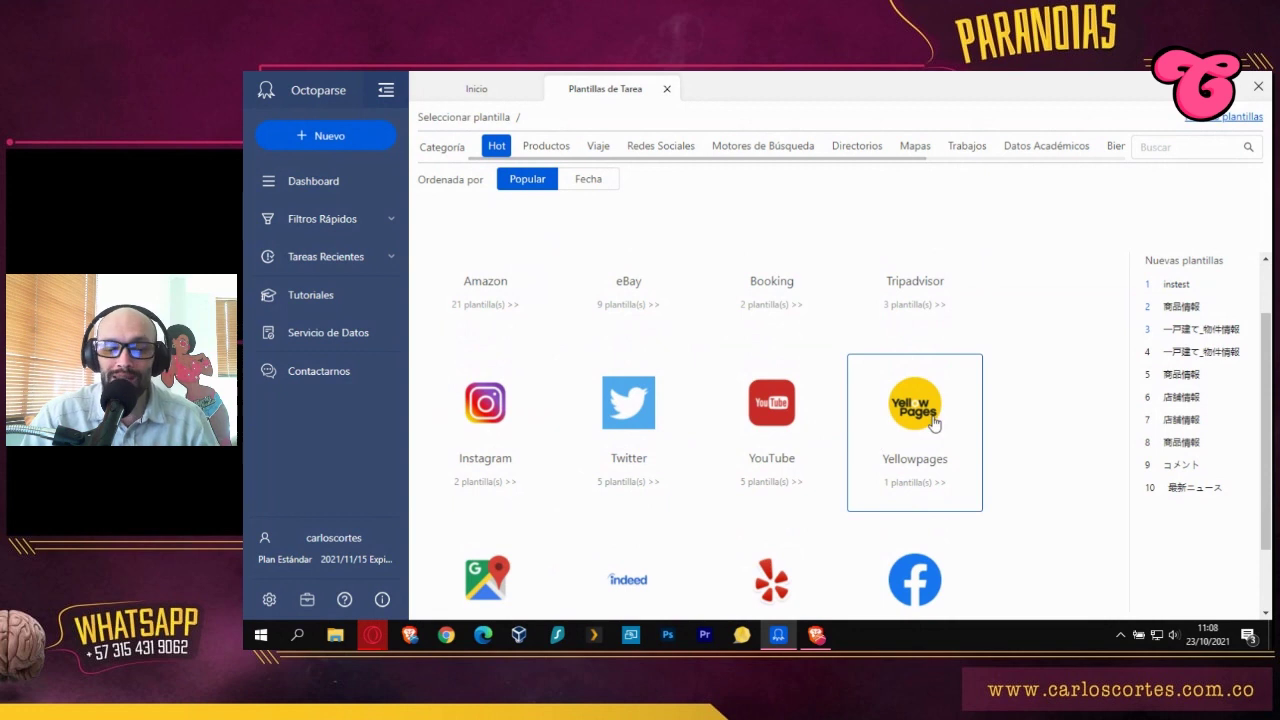
scroll(569, 537, "down", 1)
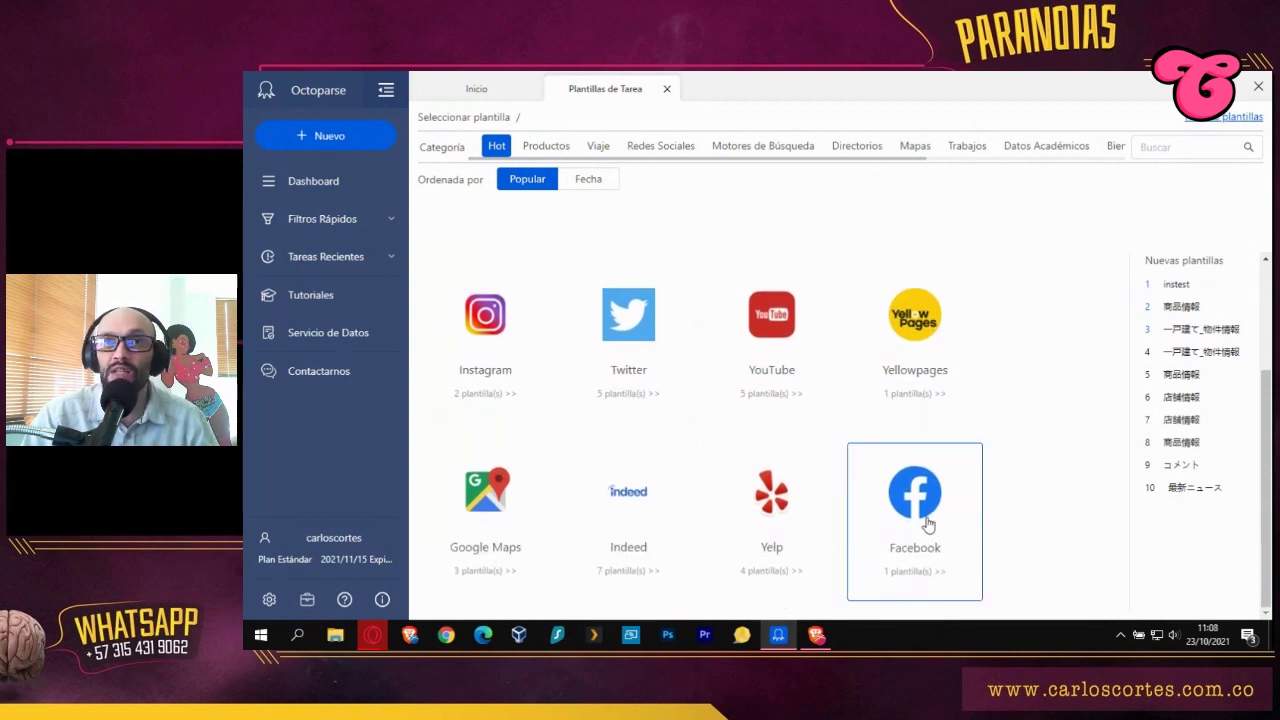
scroll(928, 524, "up", 2)
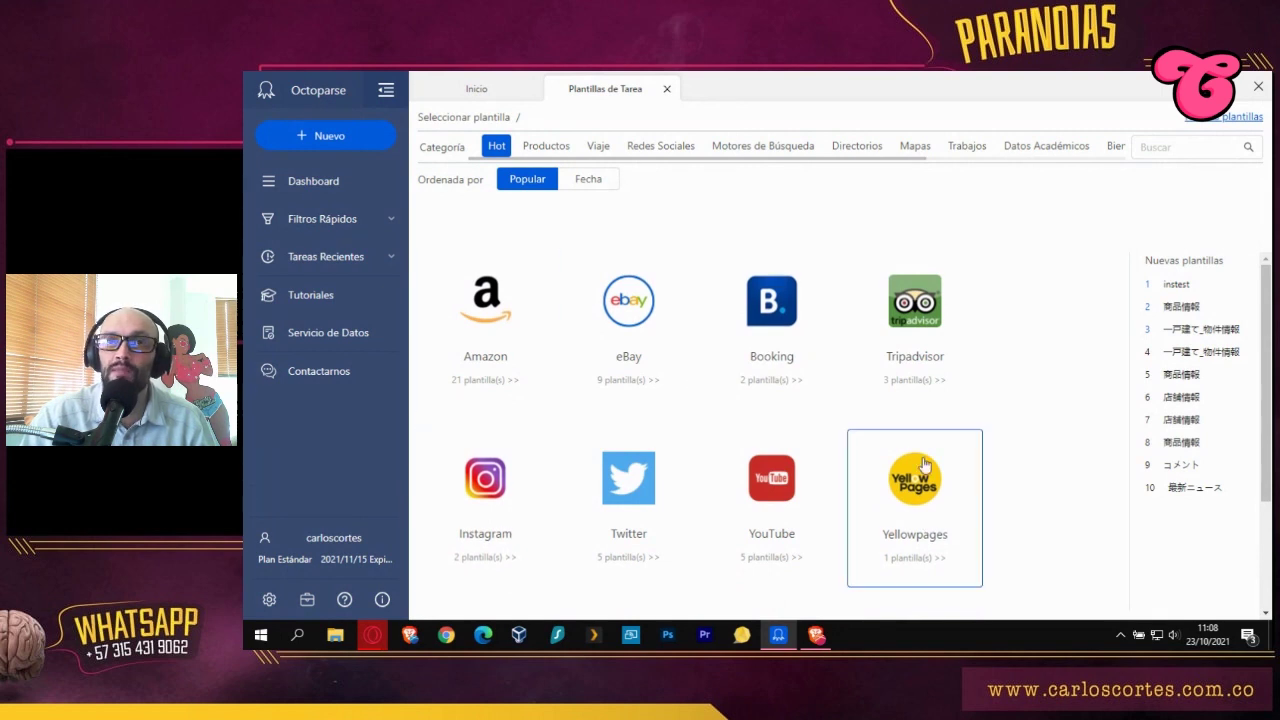
left_click(548, 146)
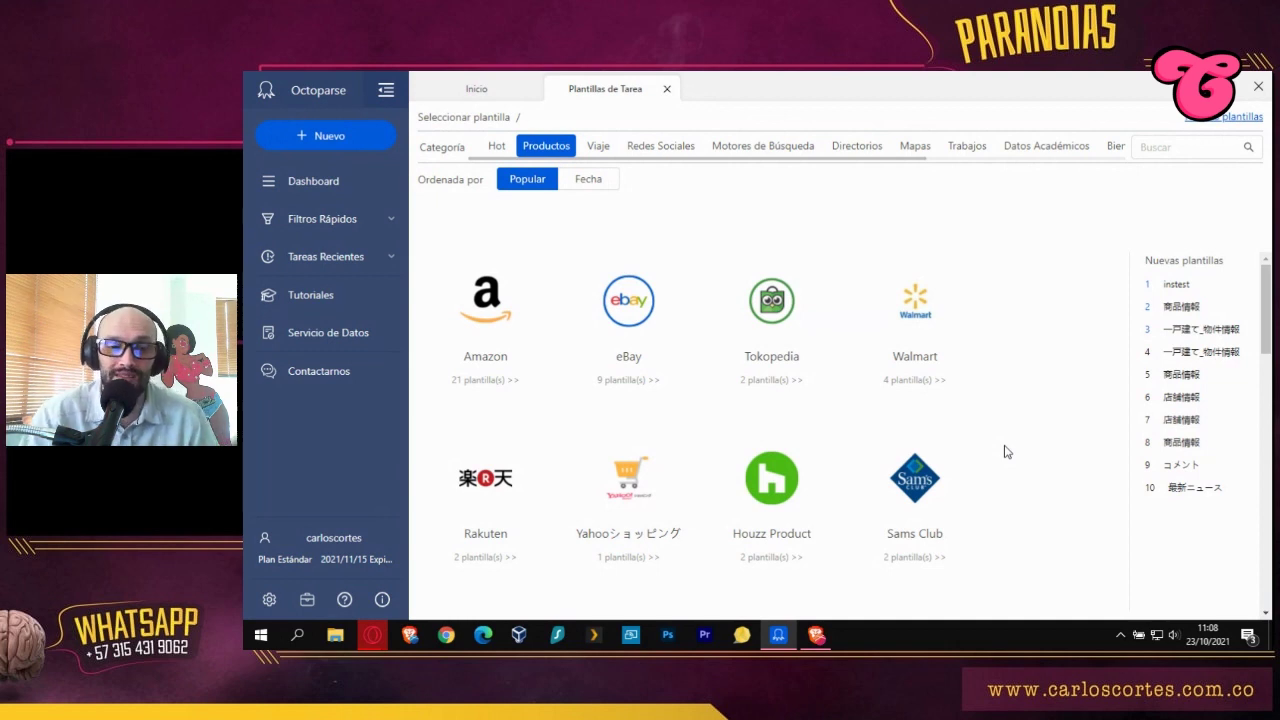
left_click(595, 148)
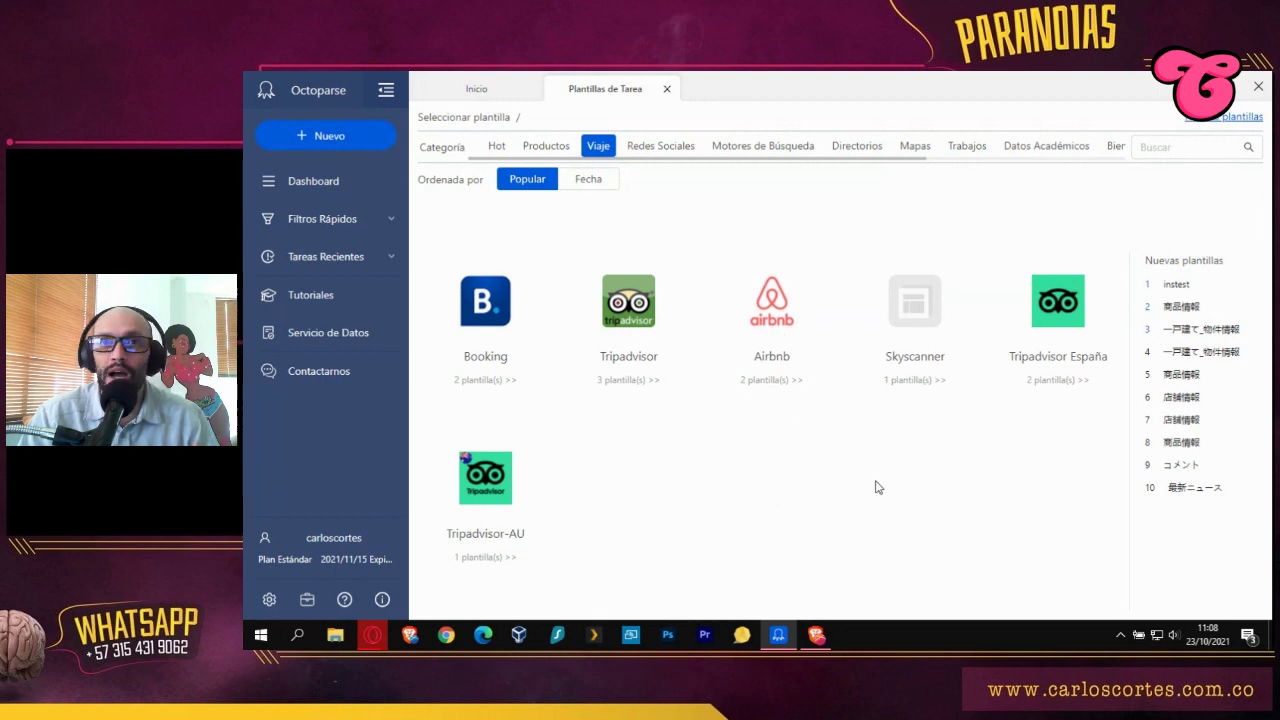
left_click(688, 148)
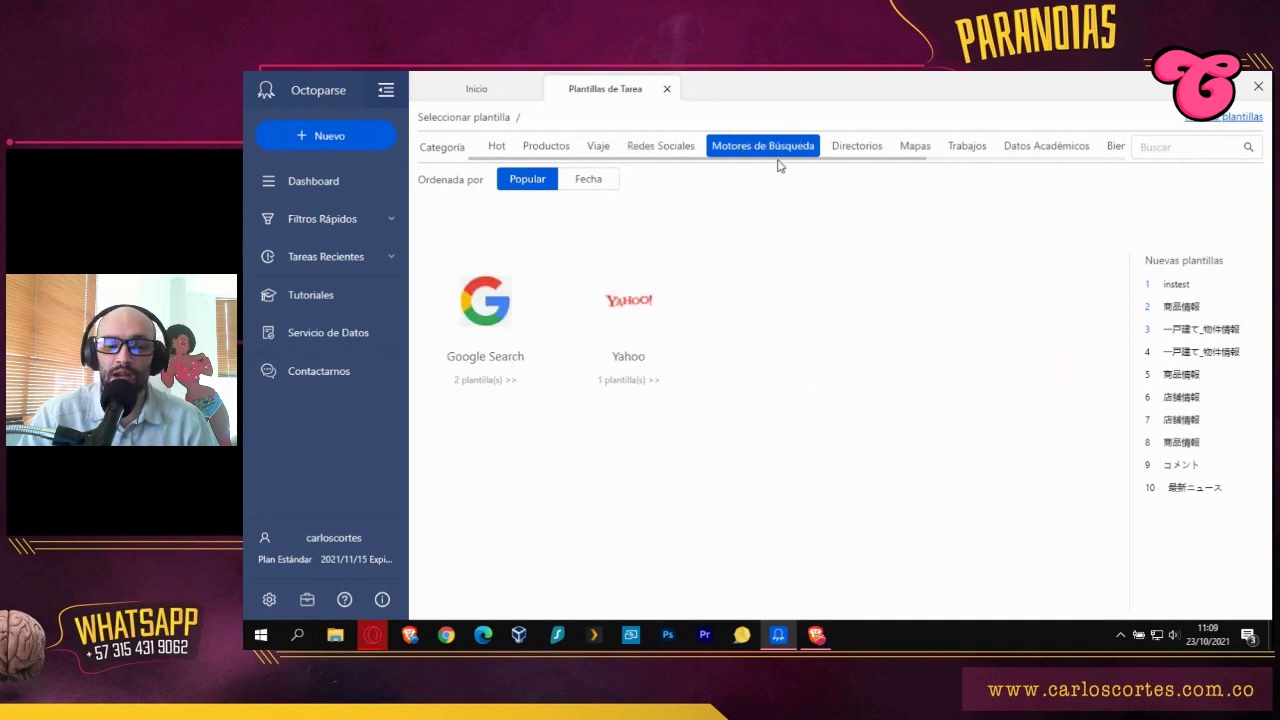
left_click(860, 150)
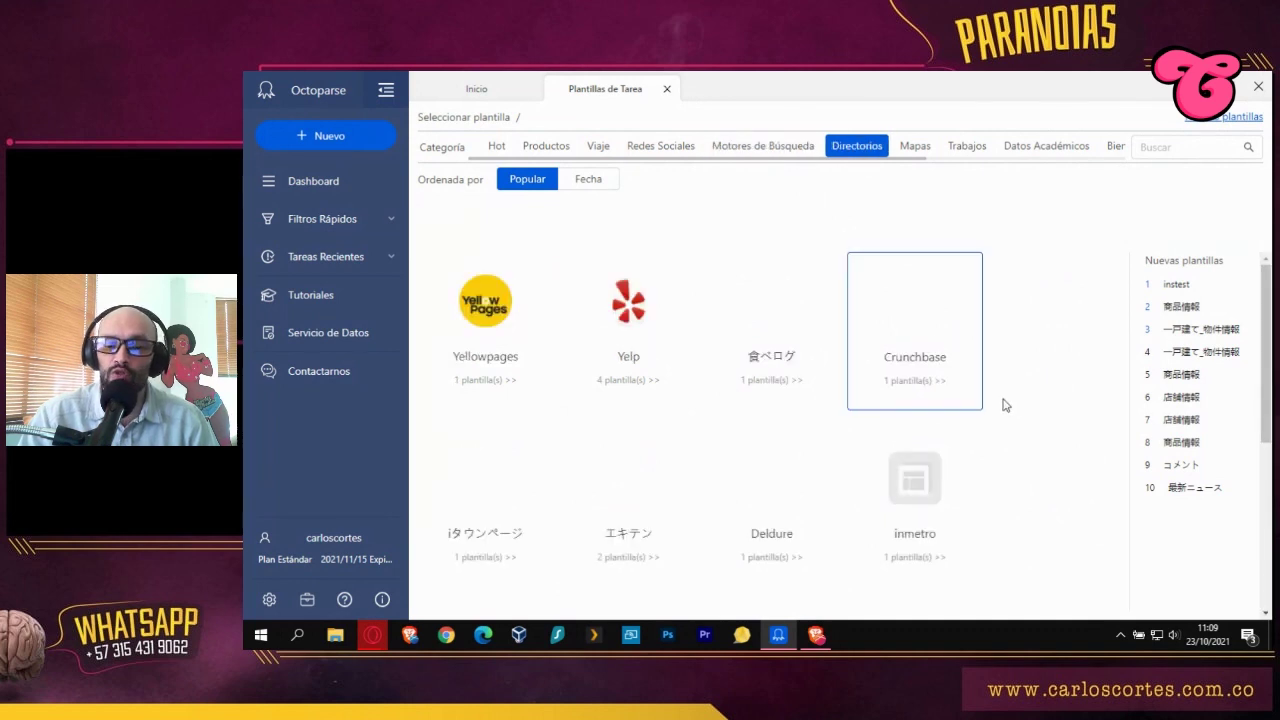
scroll(1008, 400, "down", 1)
left_click(917, 146)
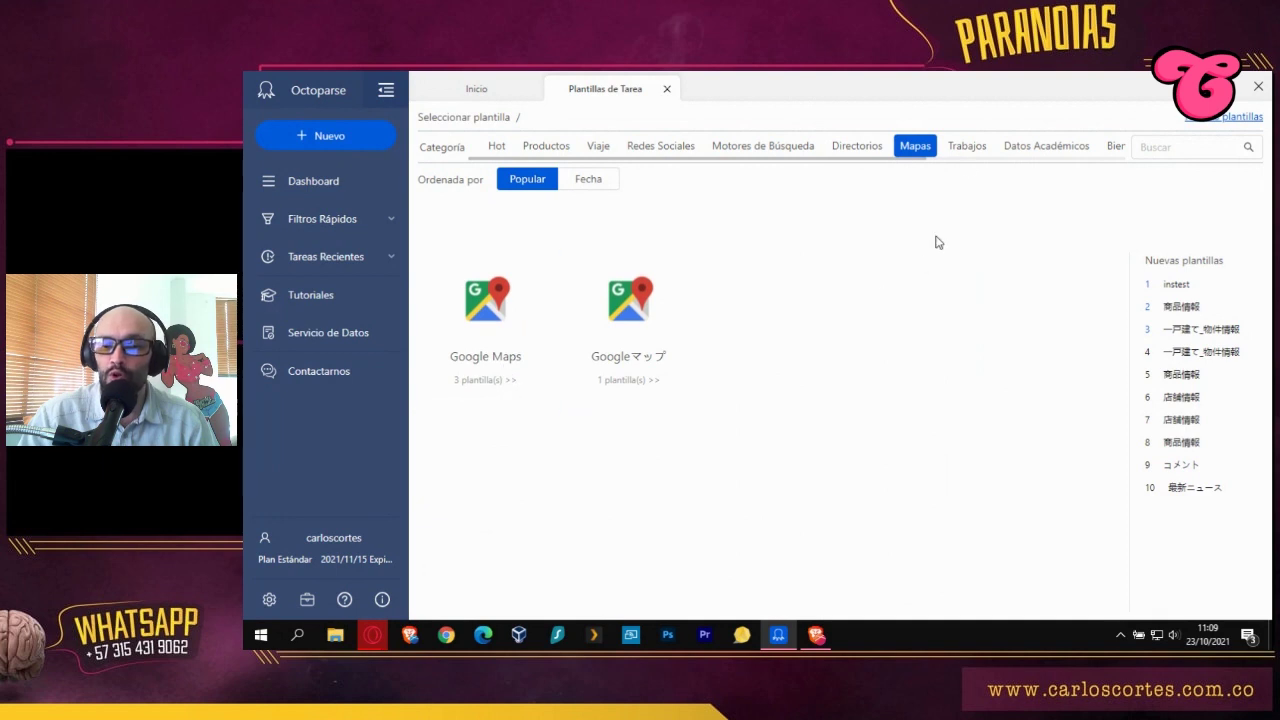
left_click(966, 147)
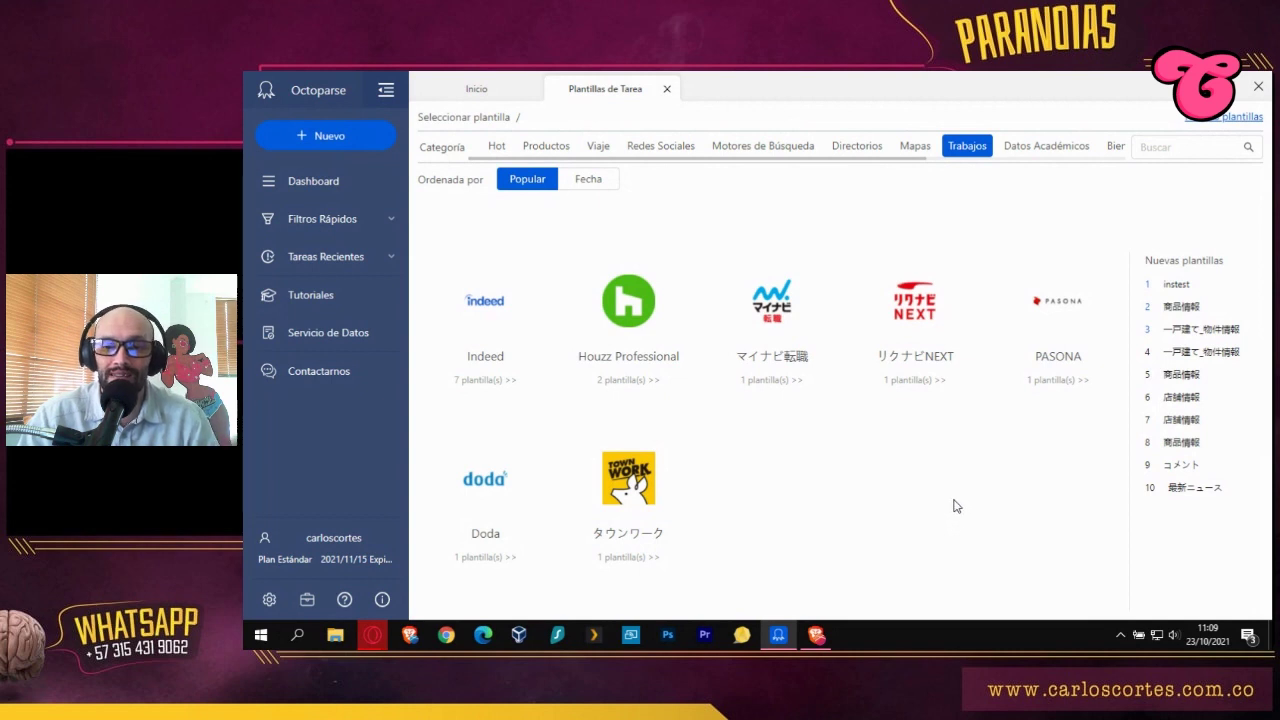
left_click(1047, 147)
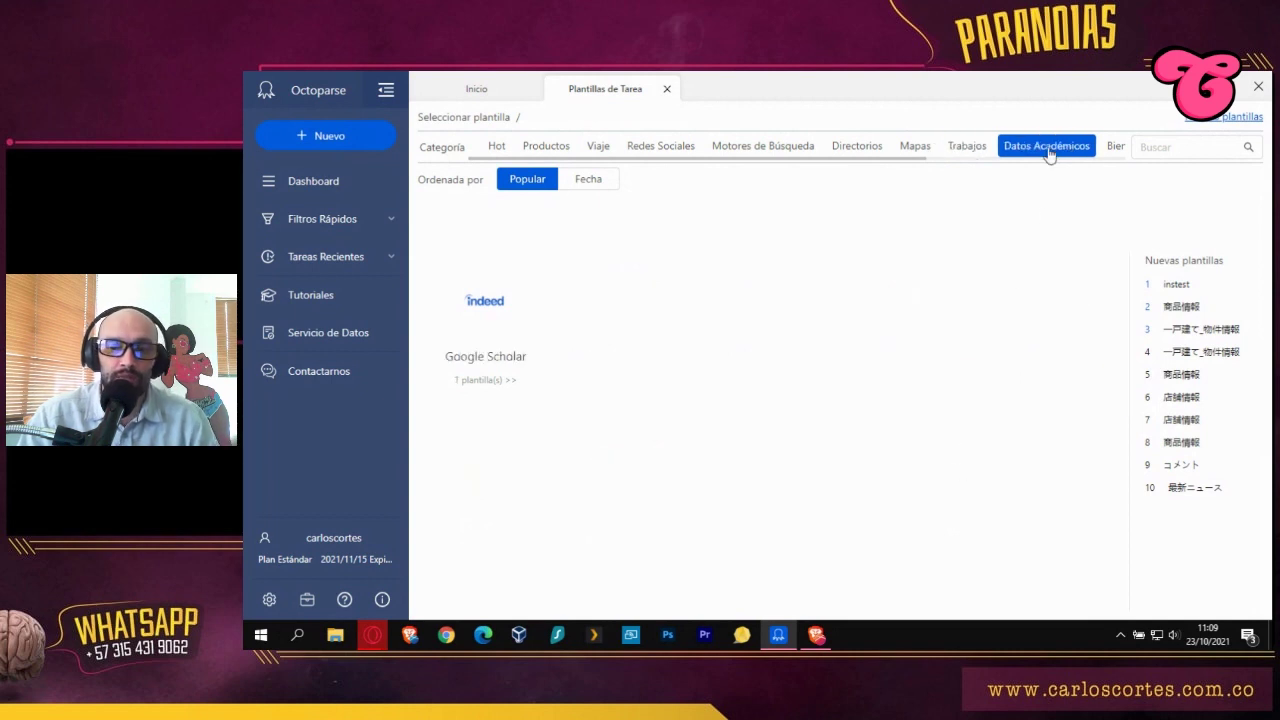
left_click(1114, 150)
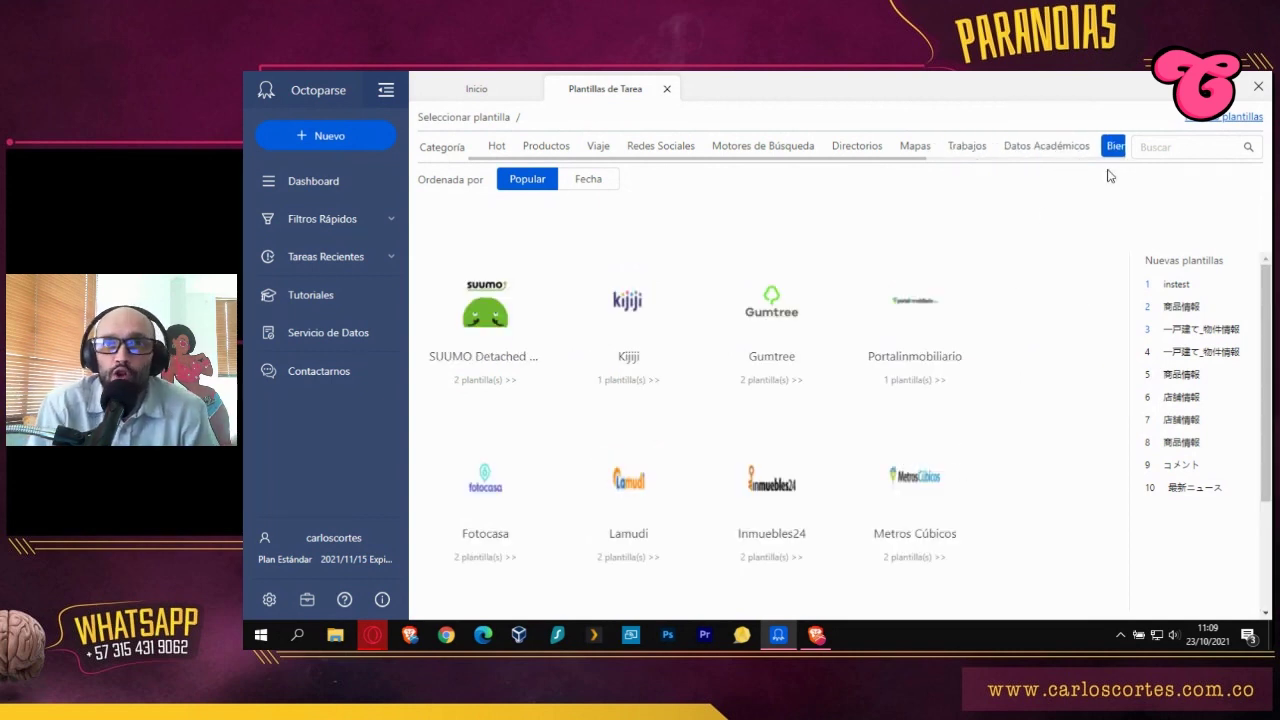
Open the Emails Scraper with Social Media Profiles template from the Business Contact group in the Redes Sociales category.
left_click(690, 148)
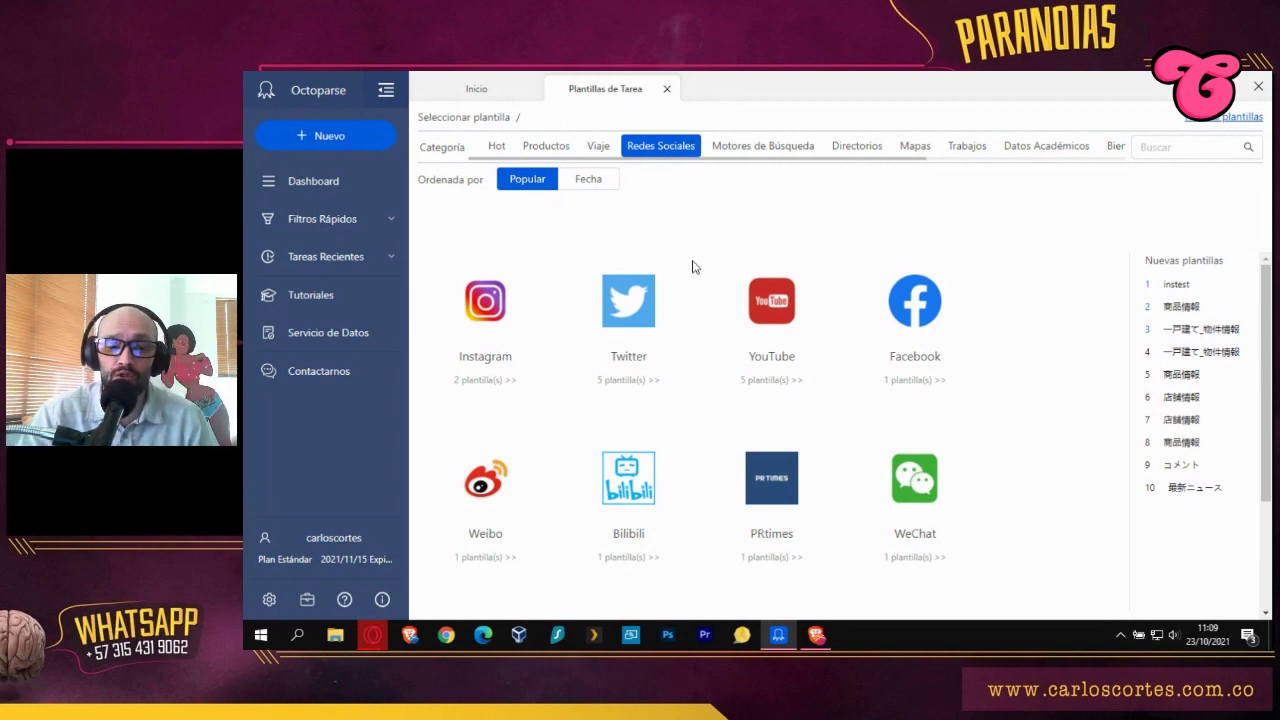
scroll(800, 520, "down", 3)
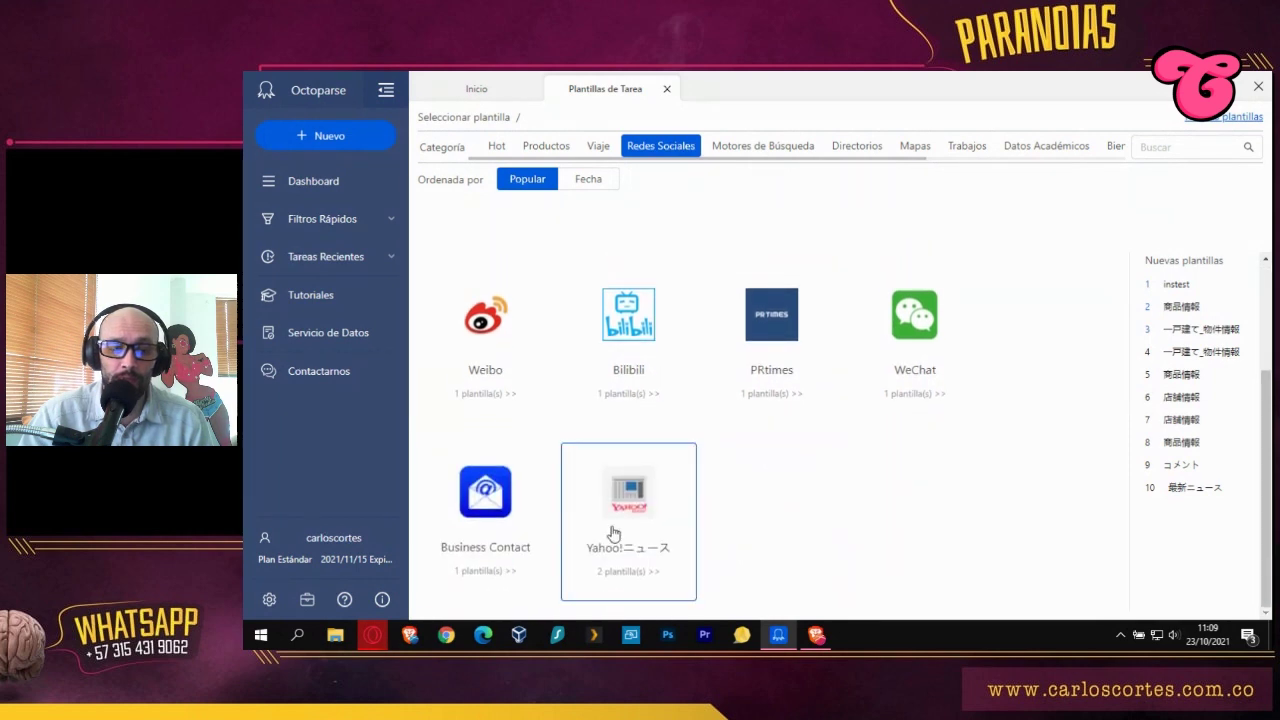
left_click(516, 513)
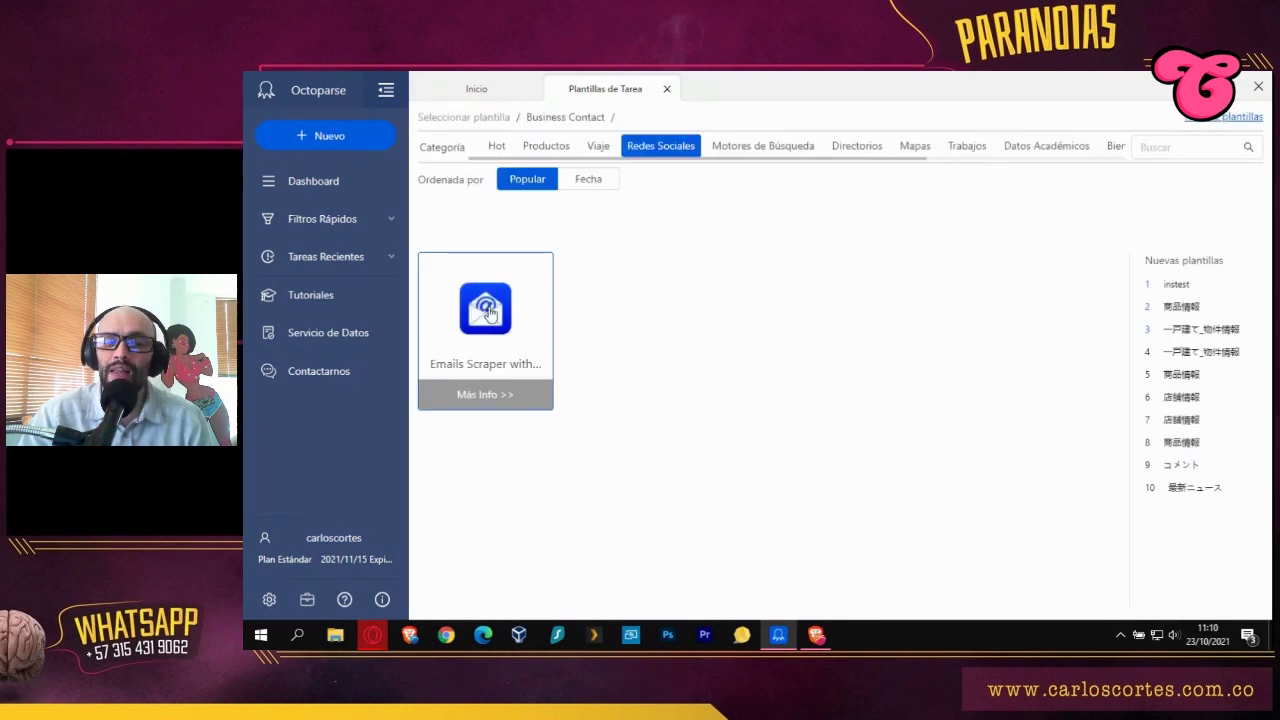
left_click(489, 313)
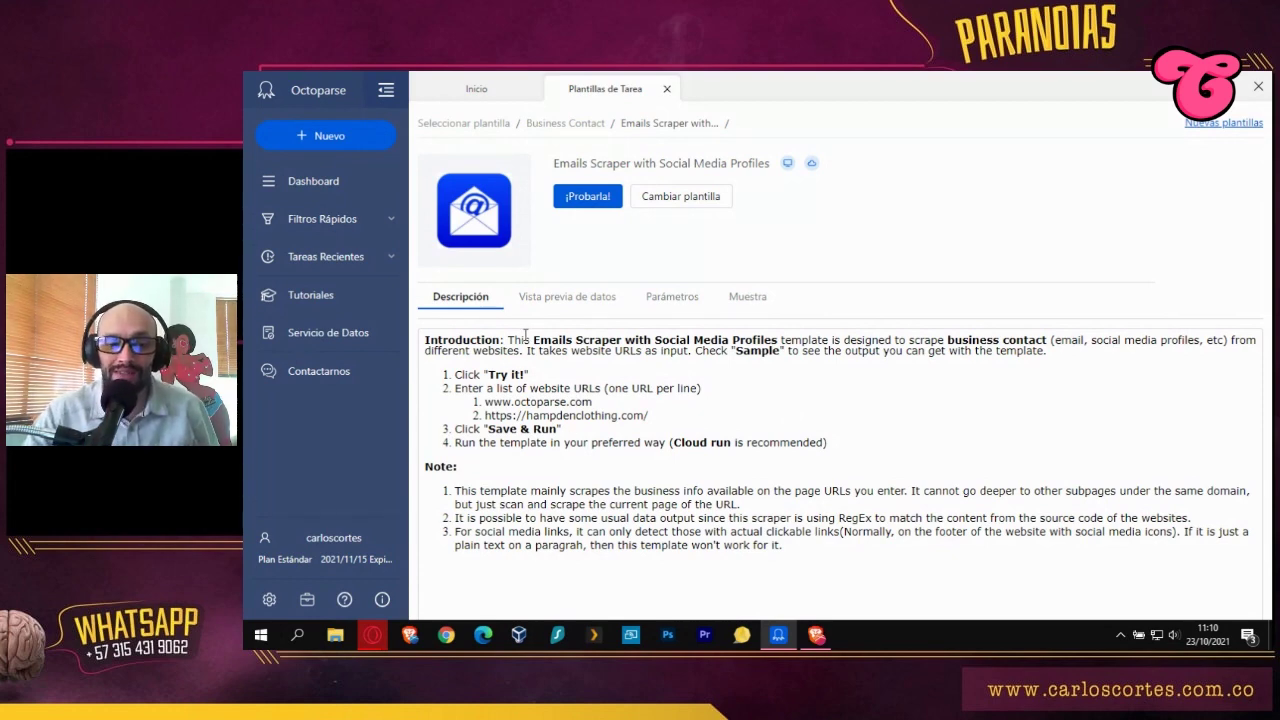
Examine the email scraper template's introduction, usage steps and notes, along with its data preview, parameters and sample.
left_click(553, 300)
left_click(688, 300)
left_click(484, 300)
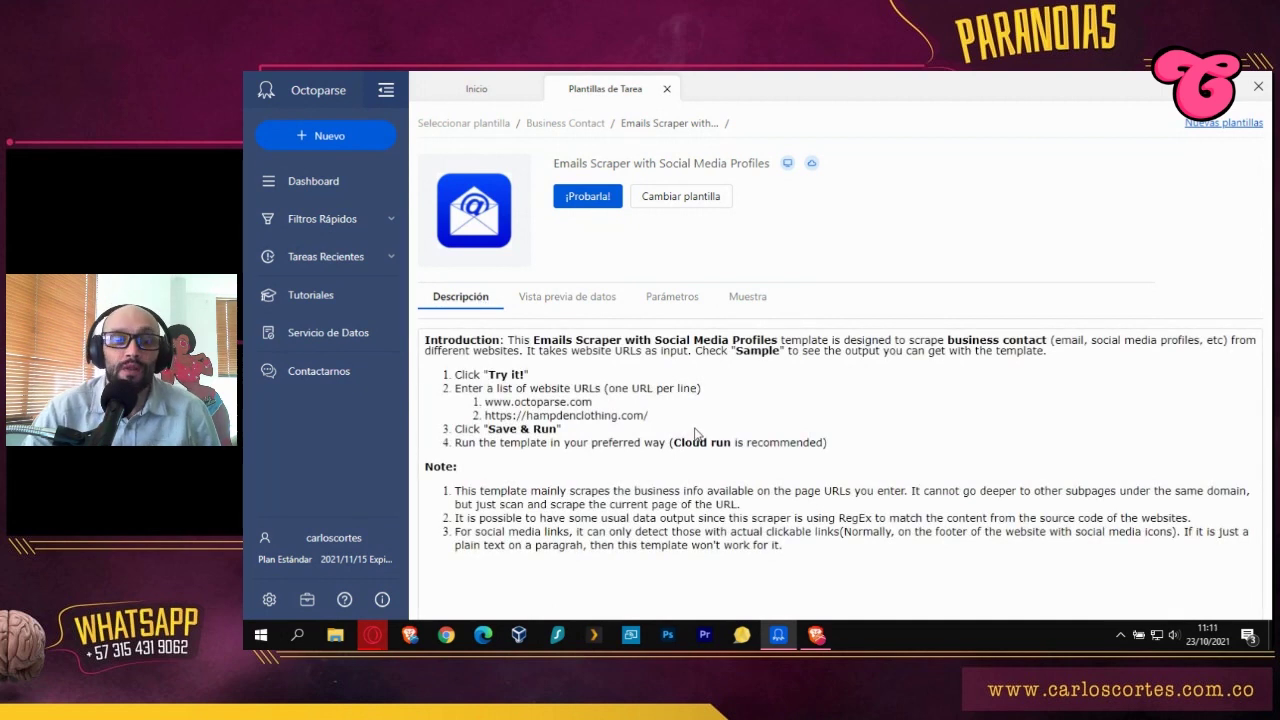
triple_click(500, 341)
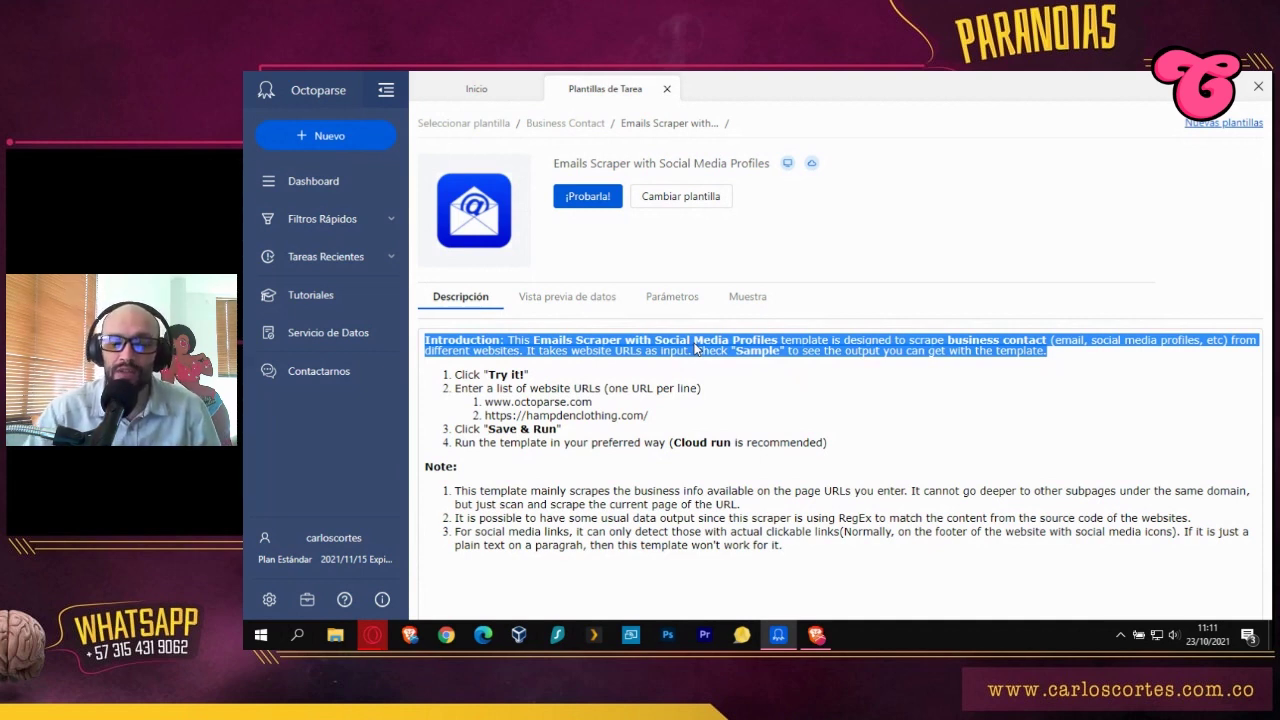
left_click_drag(826, 443, 438, 378)
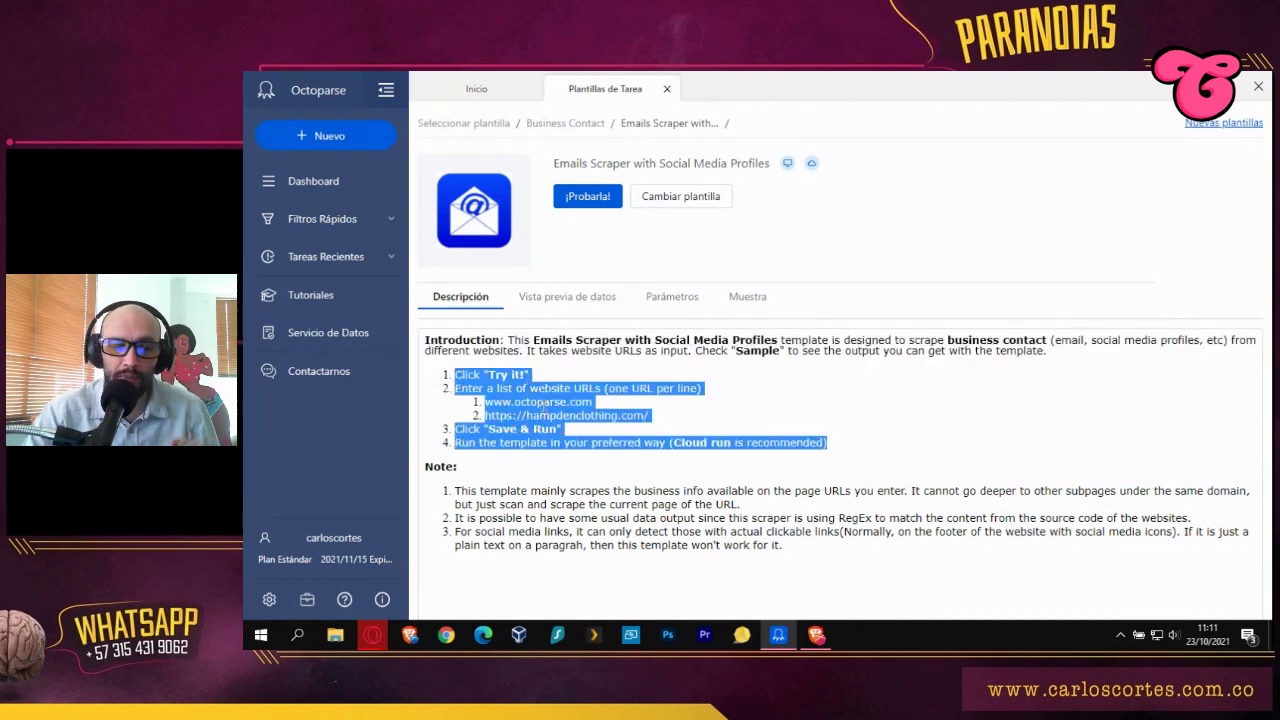
left_click(560, 415)
left_click_drag(828, 550, 460, 491)
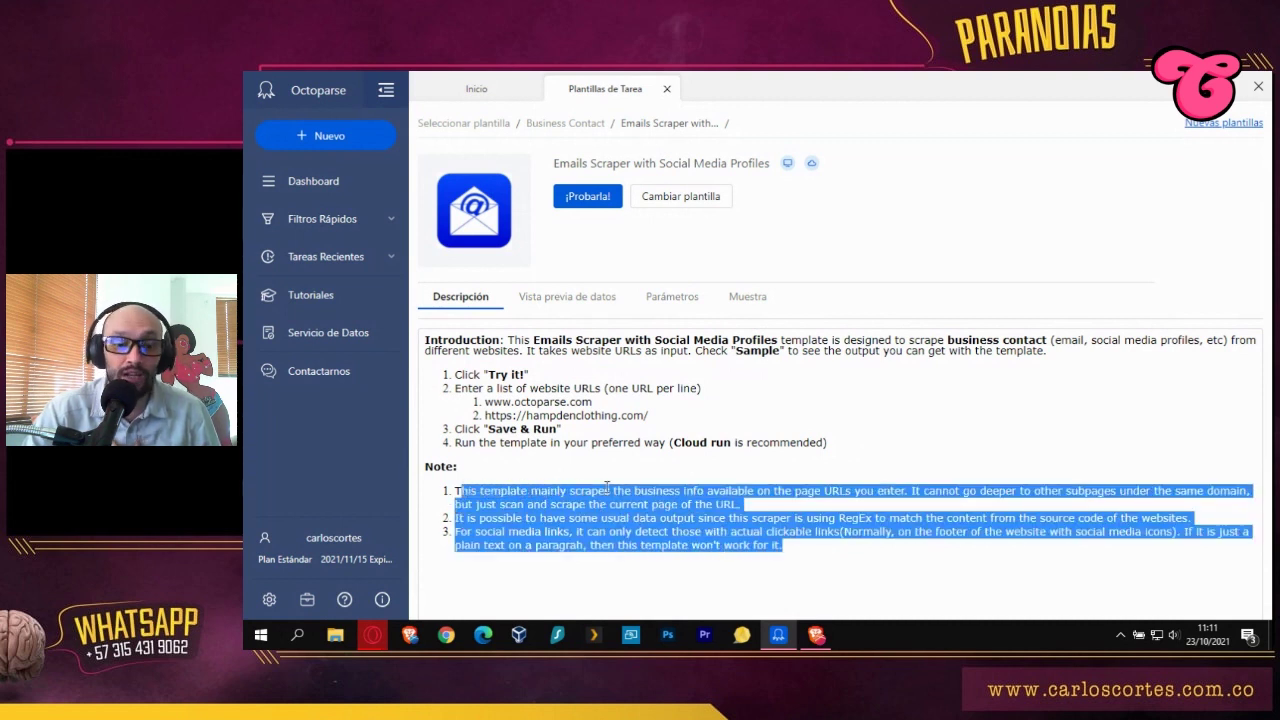
left_click(606, 488)
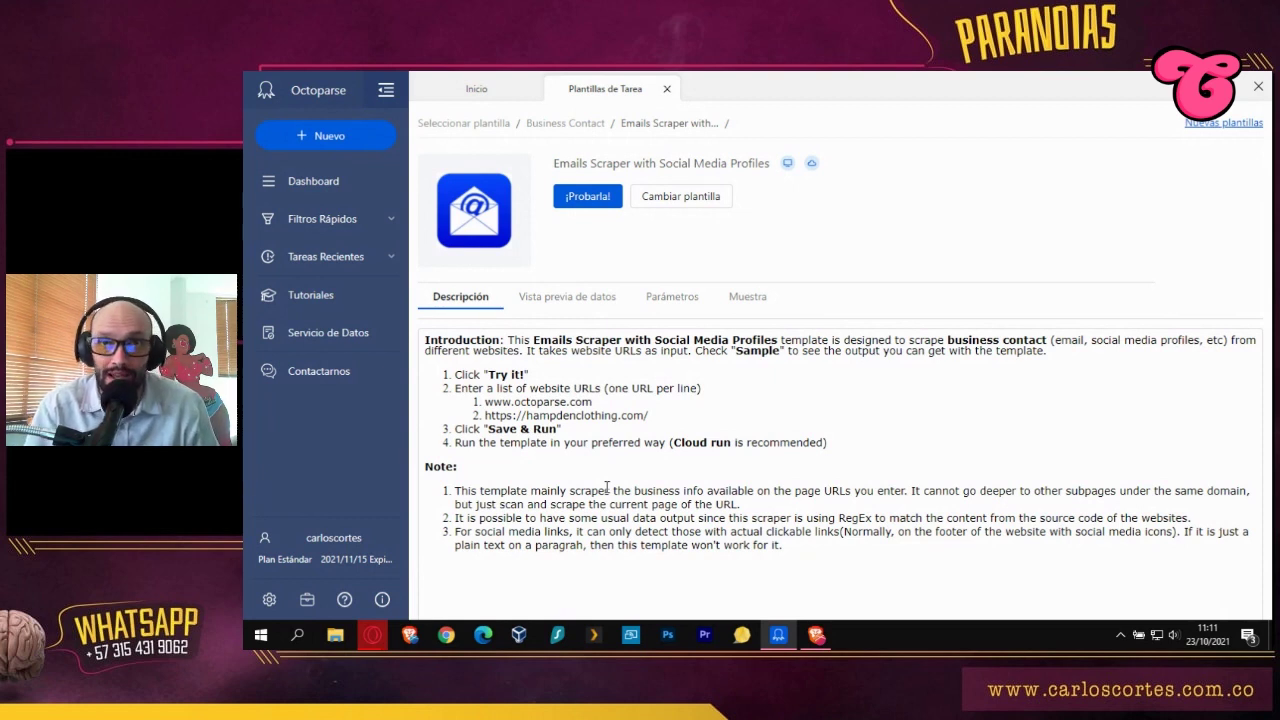
left_click(567, 297)
left_click(665, 310)
left_click(762, 305)
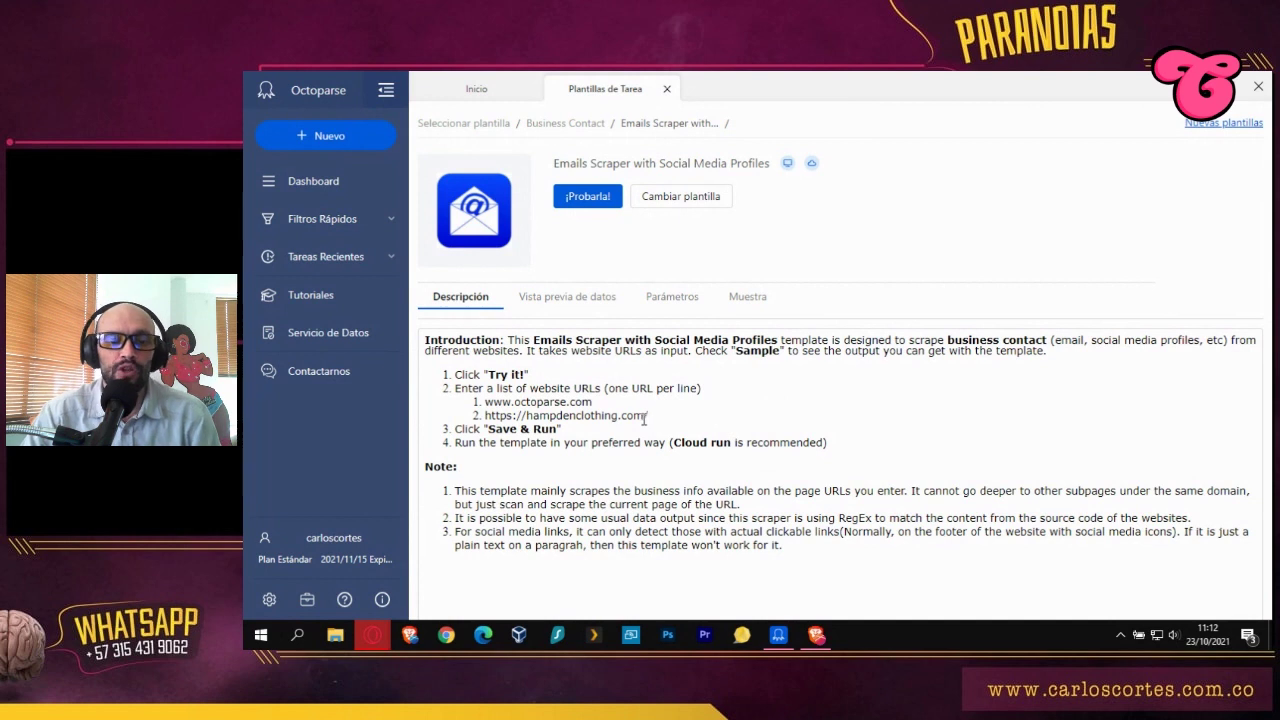
Try the template, name the task "Centros Comerciales Colombianos (Emails)" and assign it to the MyGroup task group.
left_click(594, 200)
triple_click(840, 383)
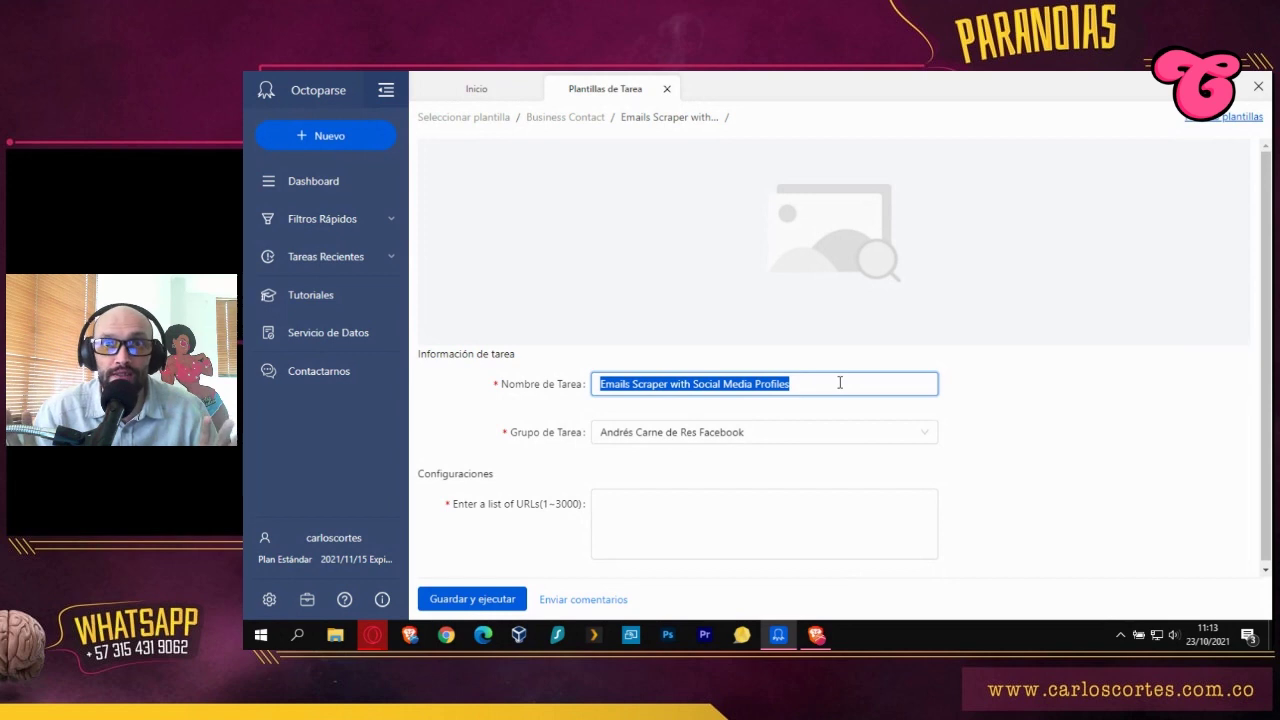
type("Centros Comerciales Colombianos (Emails)")
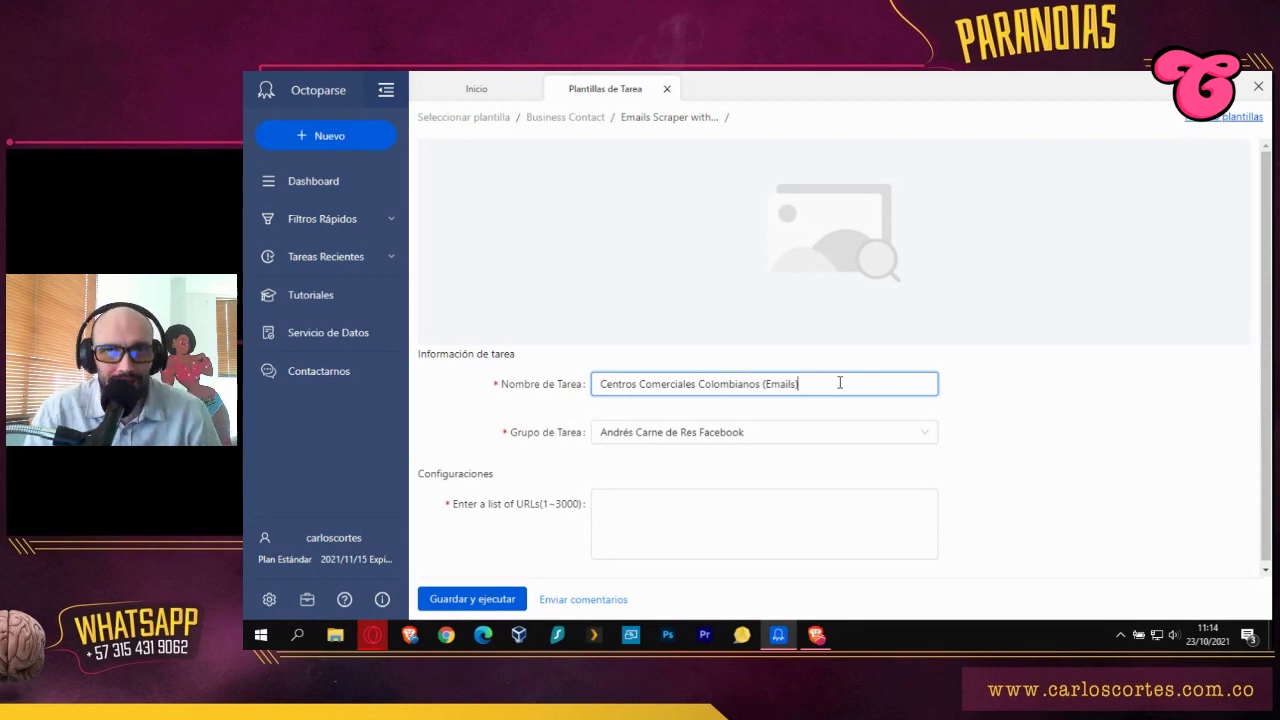
left_click(700, 438)
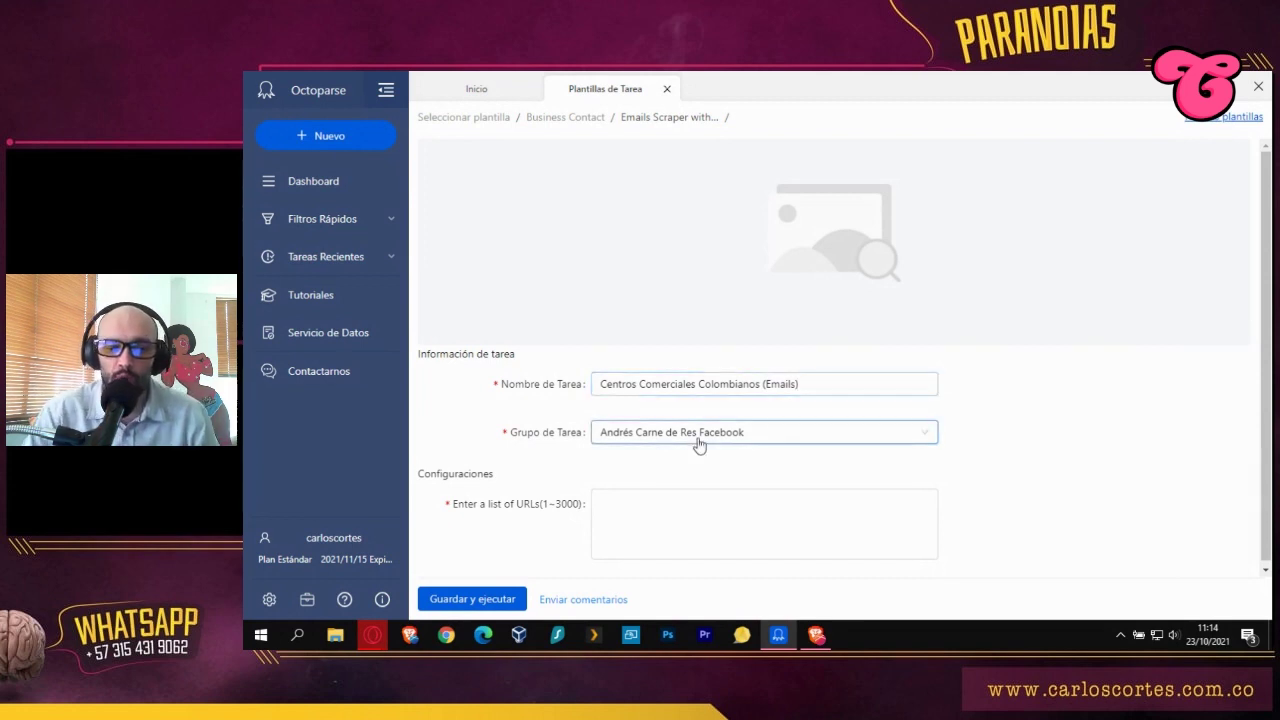
left_click(678, 459)
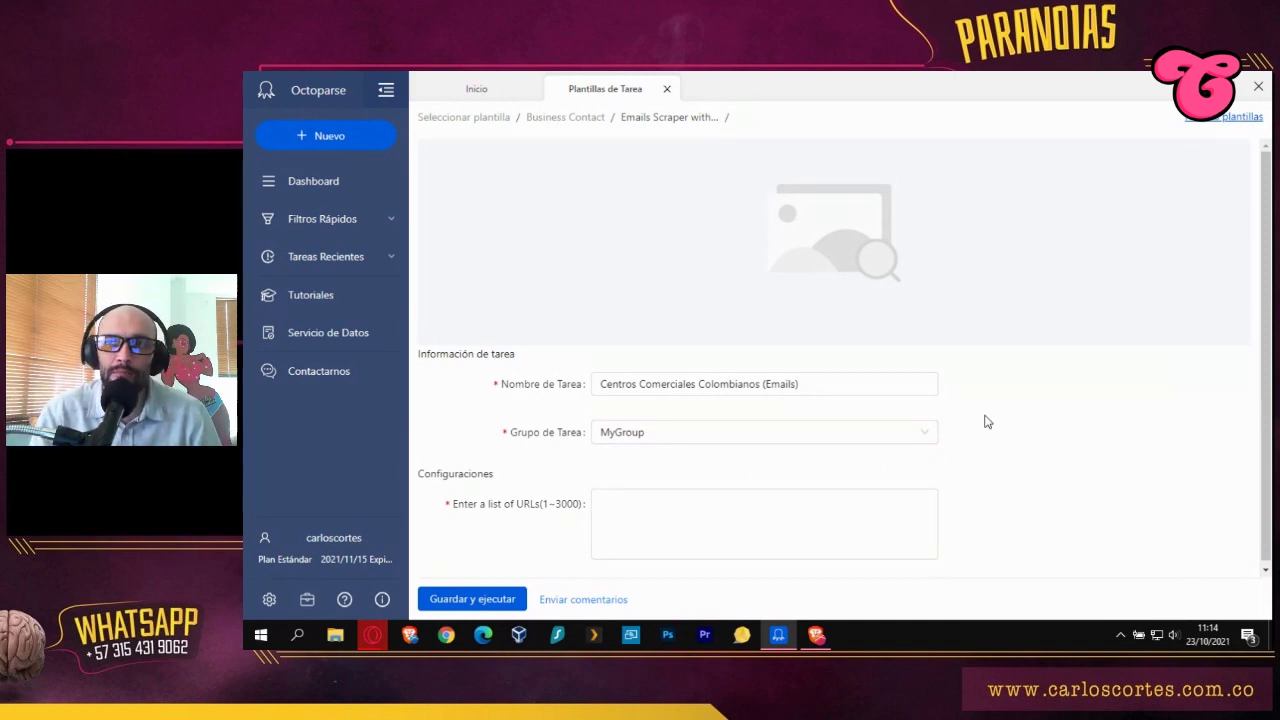
Paste the copied list of shopping-centre website URLs into the task, review it, and save the task to choose how to run it.
left_click(715, 514)
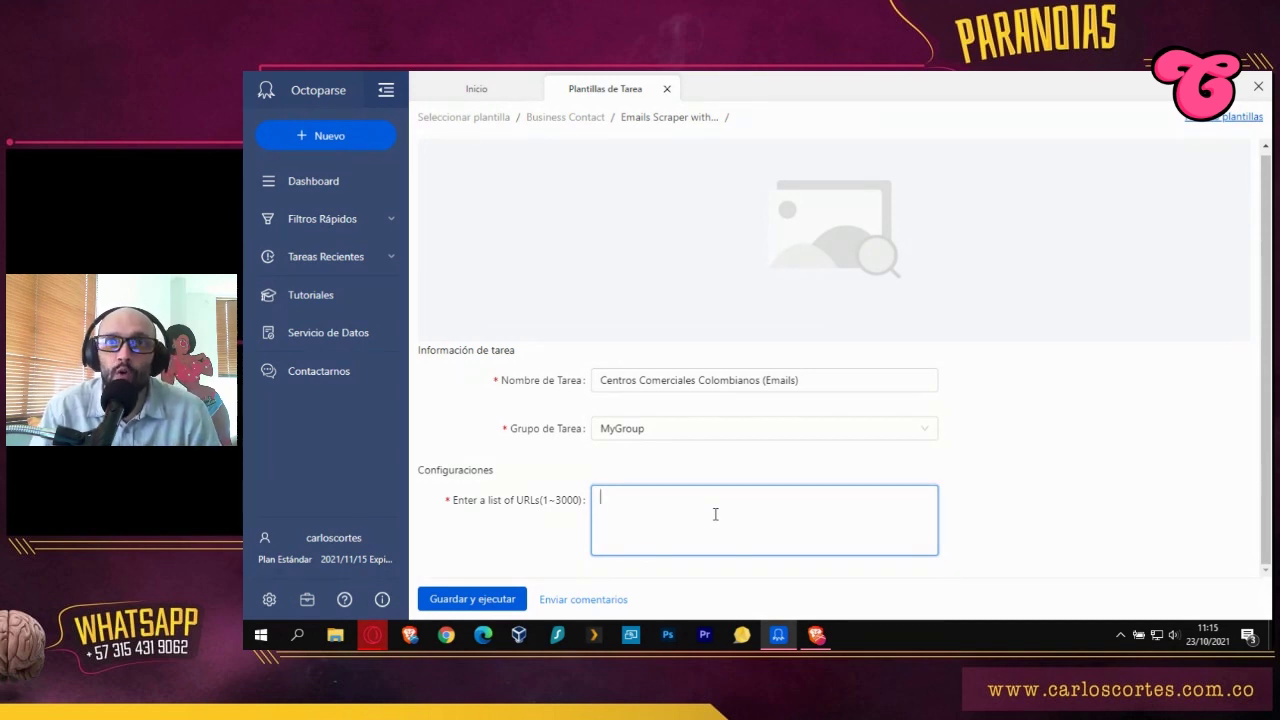
key("ctrl+v")
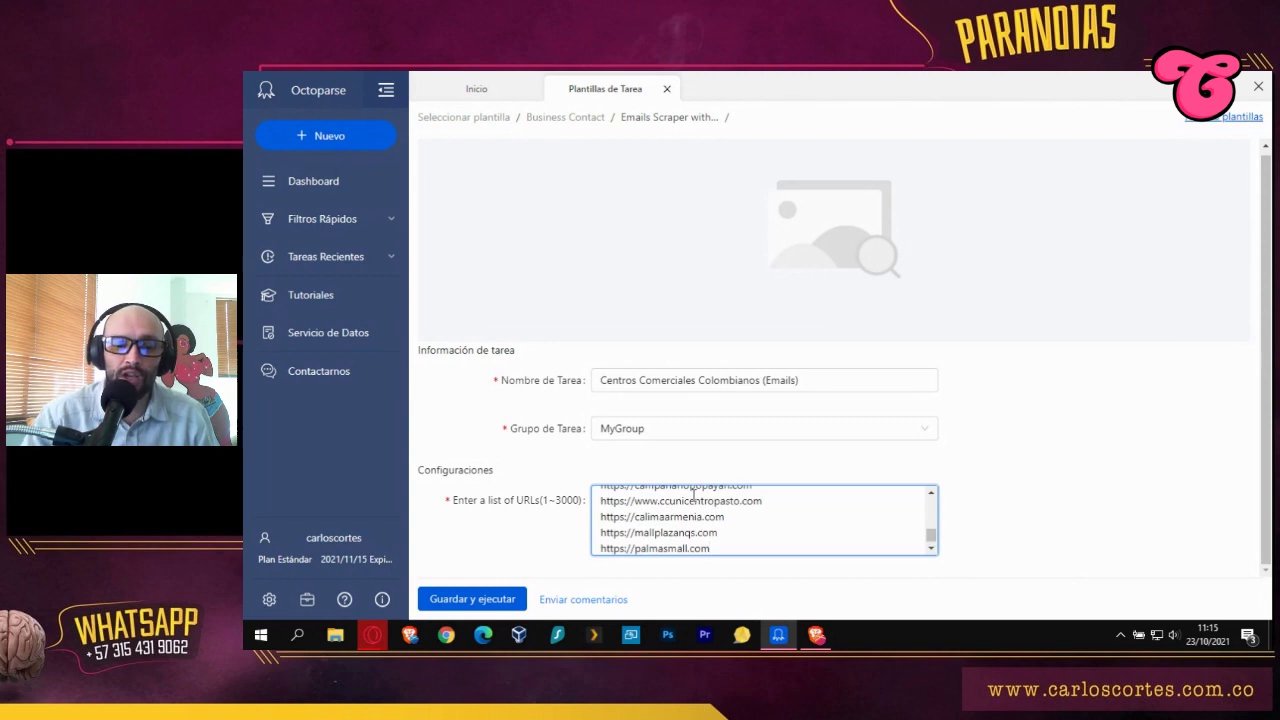
scroll(935, 538, "up", 1)
left_click_drag(933, 538, 934, 497)
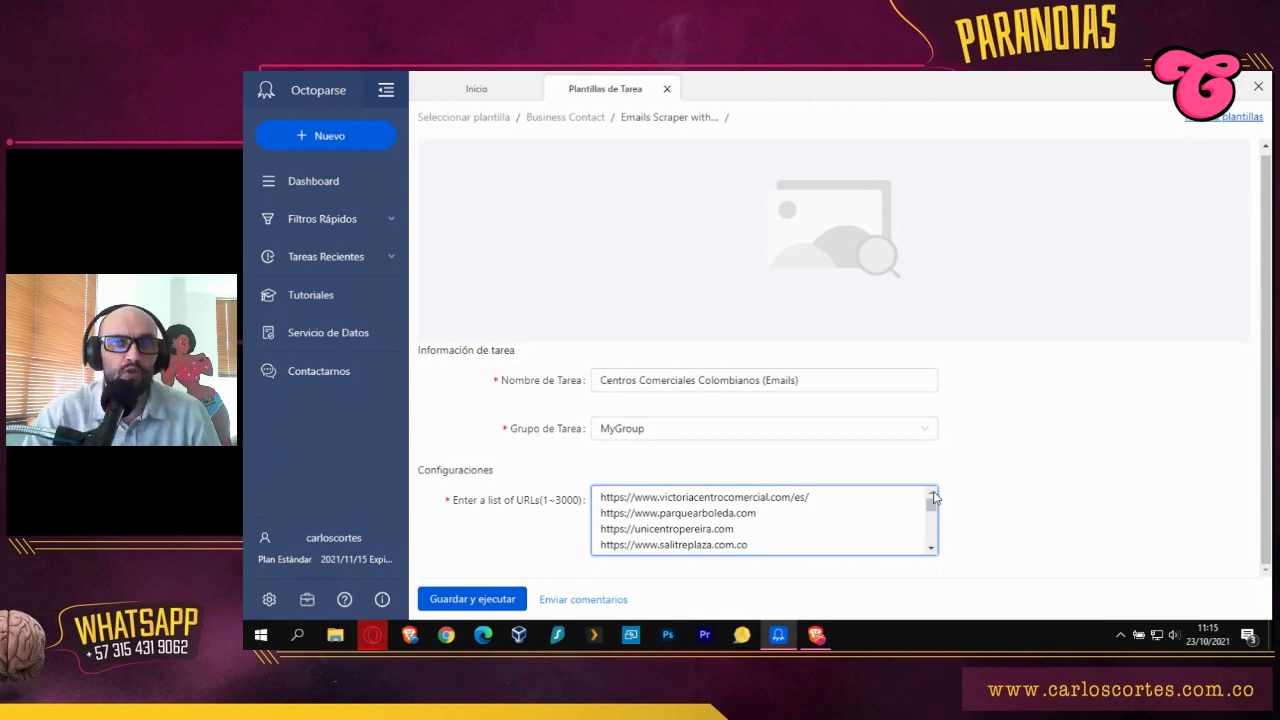
mouse_move(931, 503)
left_mouse_down()
mouse_move(933, 560)
mouse_move(931, 506)
left_mouse_up()
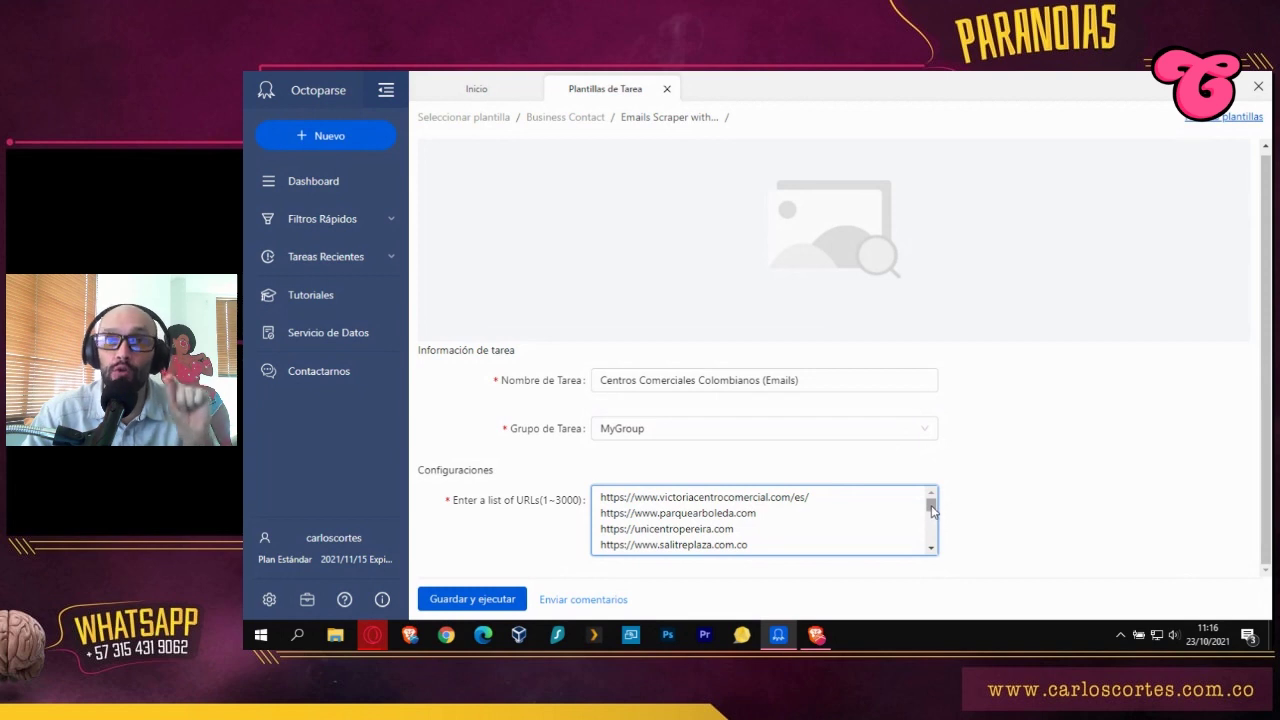
left_click_drag(930, 507, 928, 560)
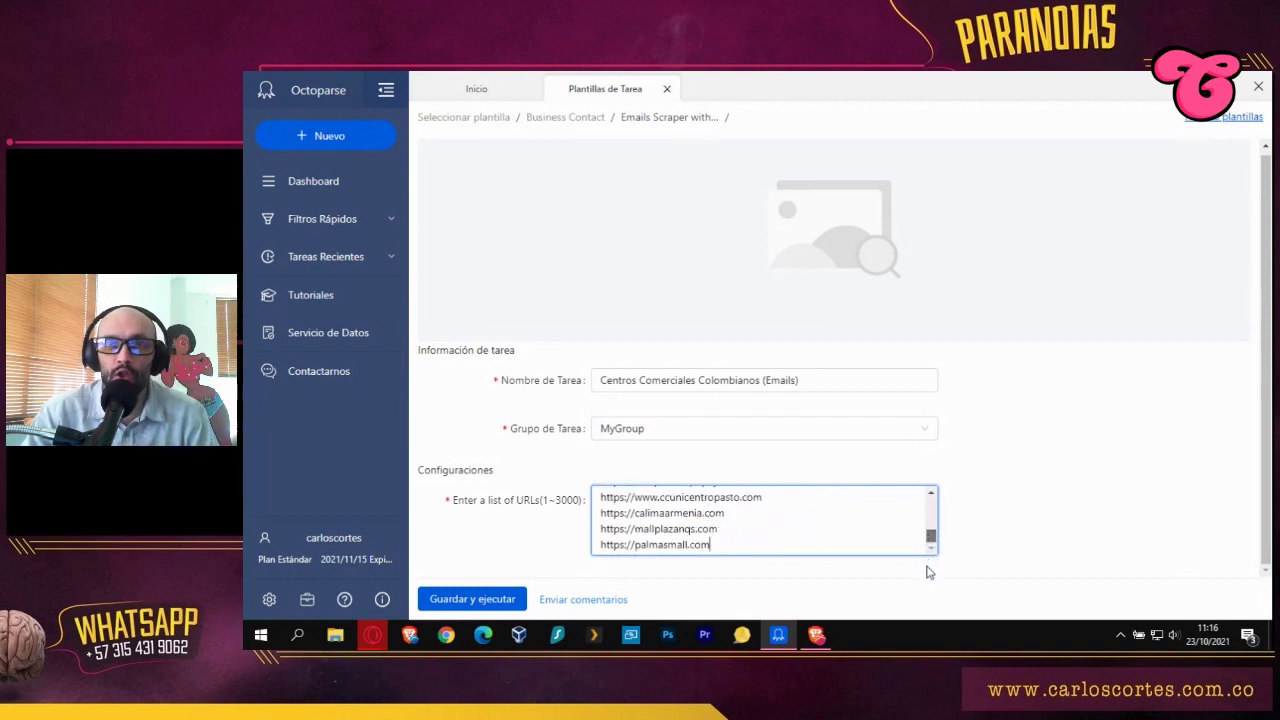
left_click_drag(930, 540, 932, 496)
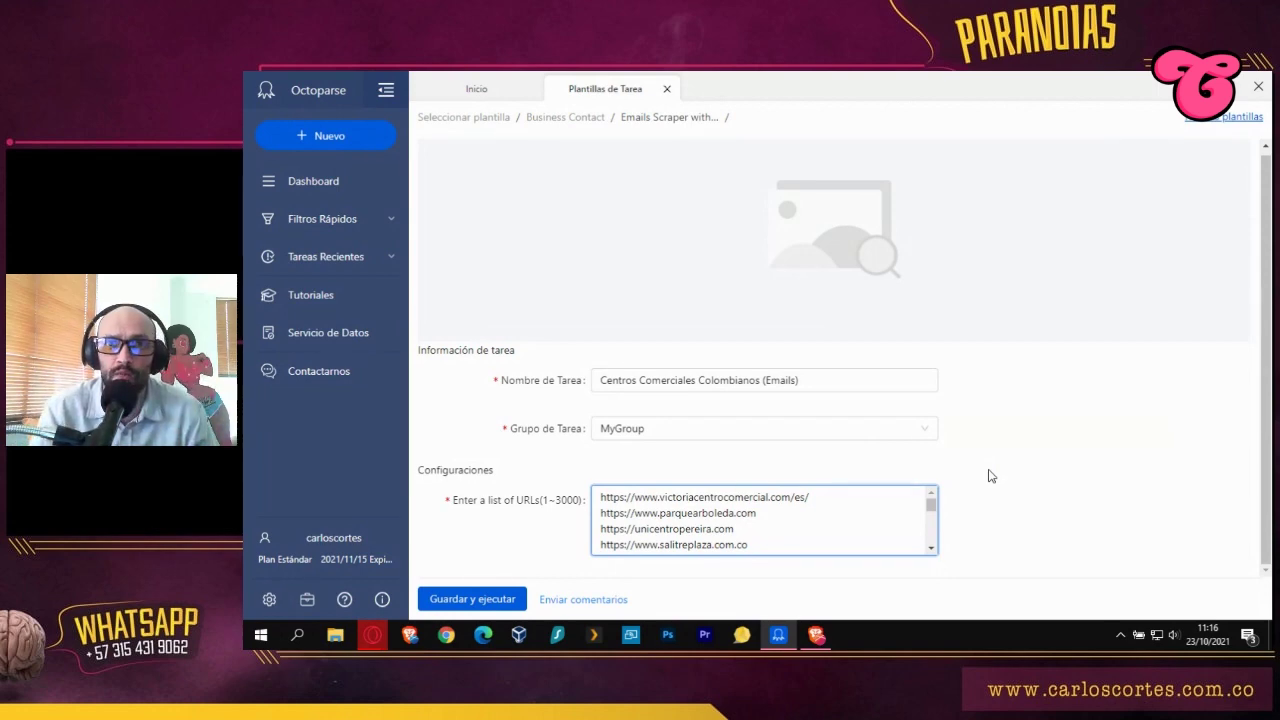
left_click(506, 600)
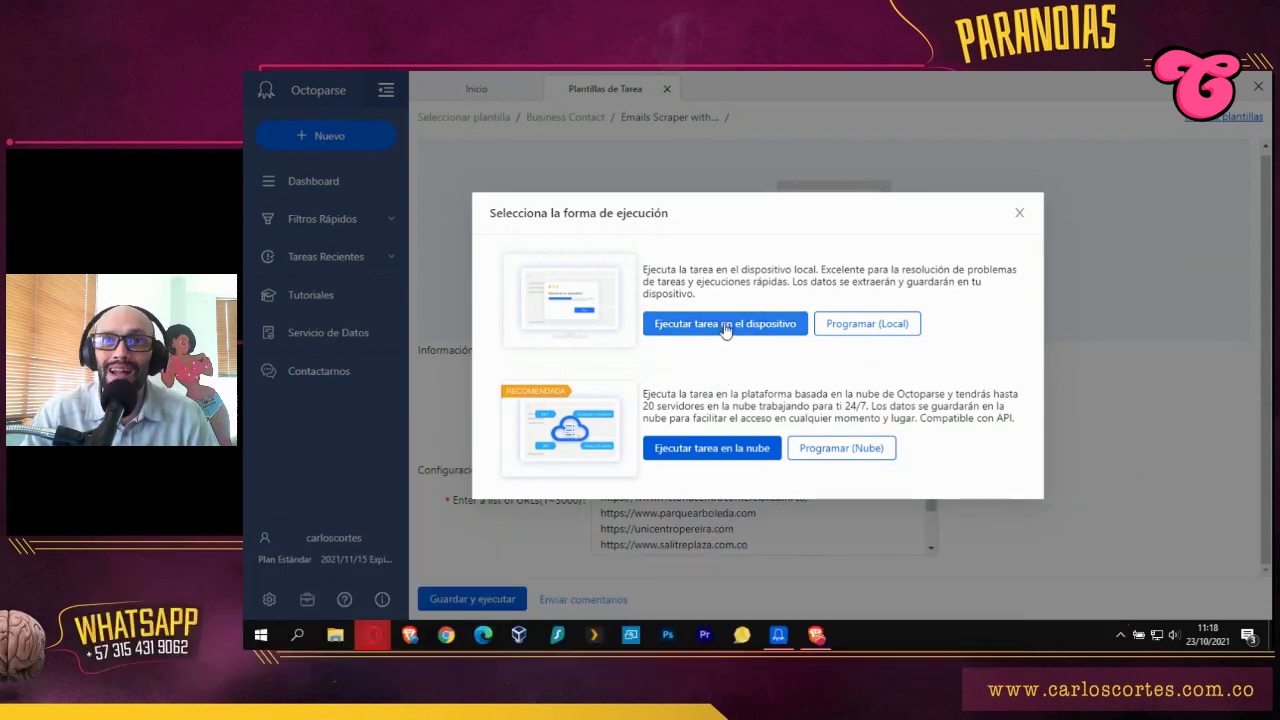
Run the task on the local device and collapse the extracted-data table to enlarge the page view.
left_click(726, 327)
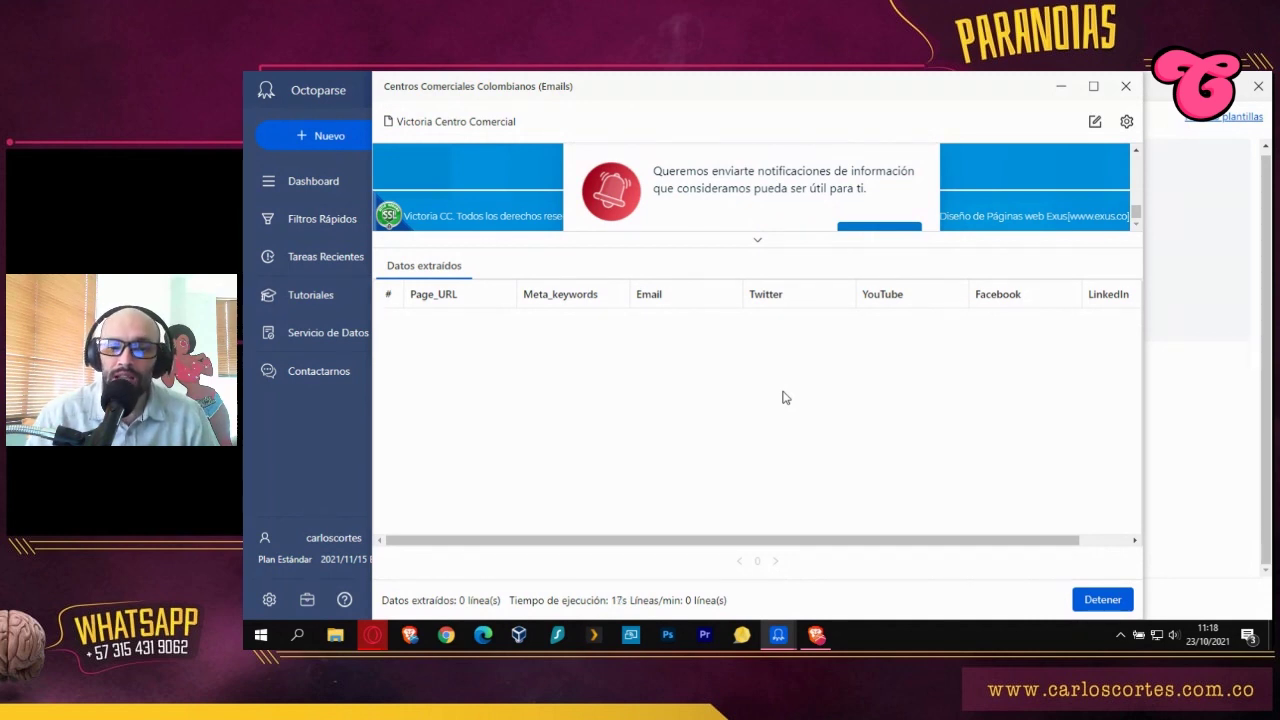
left_click(757, 245)
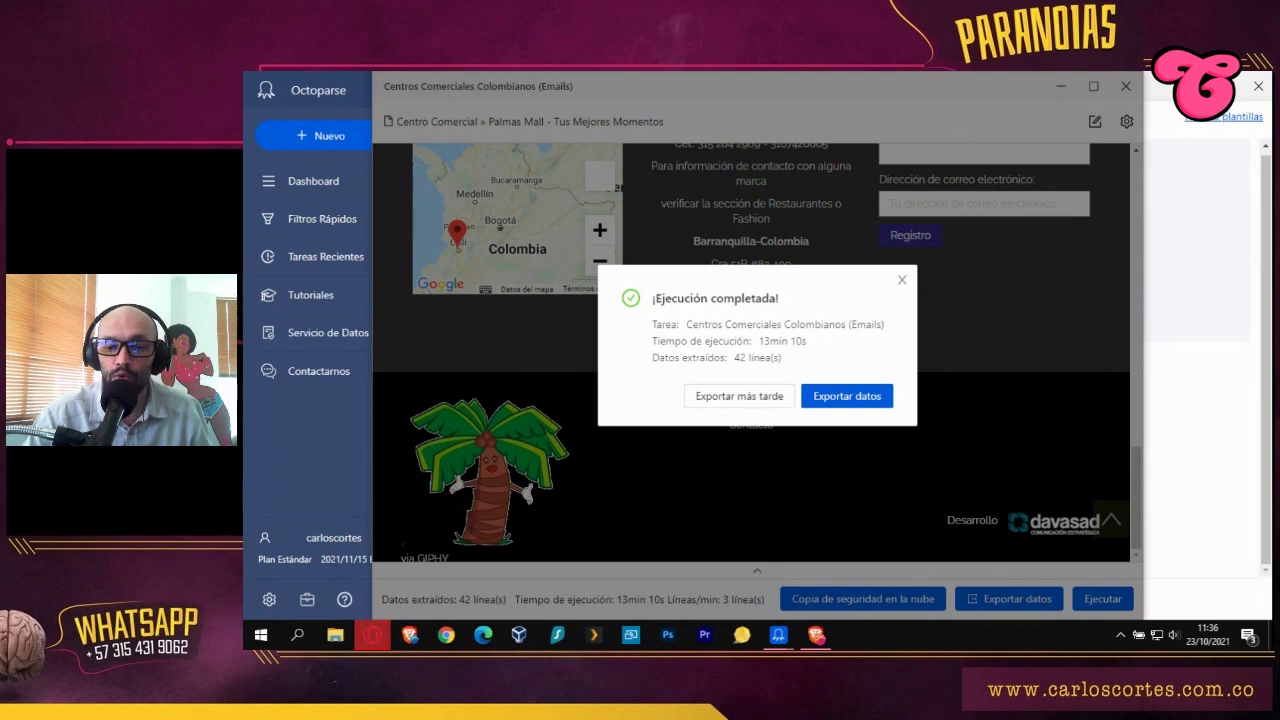
Export the extracted data as an Excel (xlsx) file named "Centros Comerciales Colombianos _Emails_" in the Escritorio folder.
left_click(864, 399)
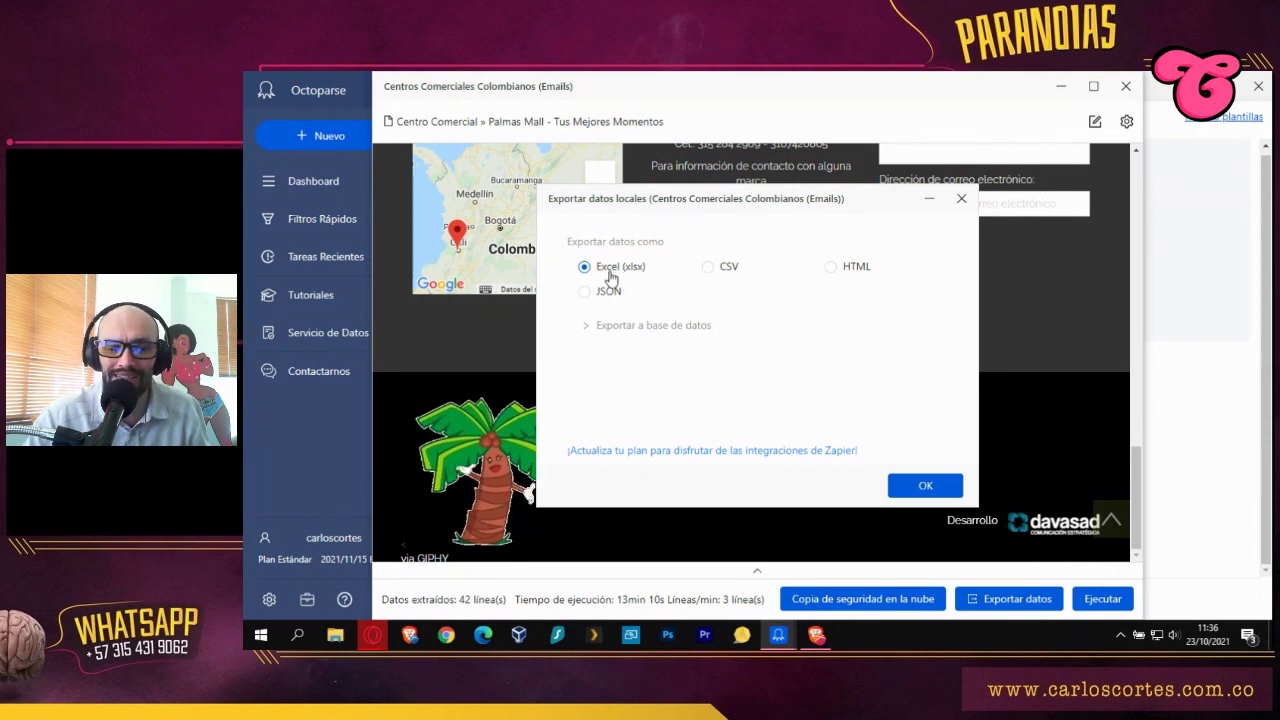
left_click(920, 486)
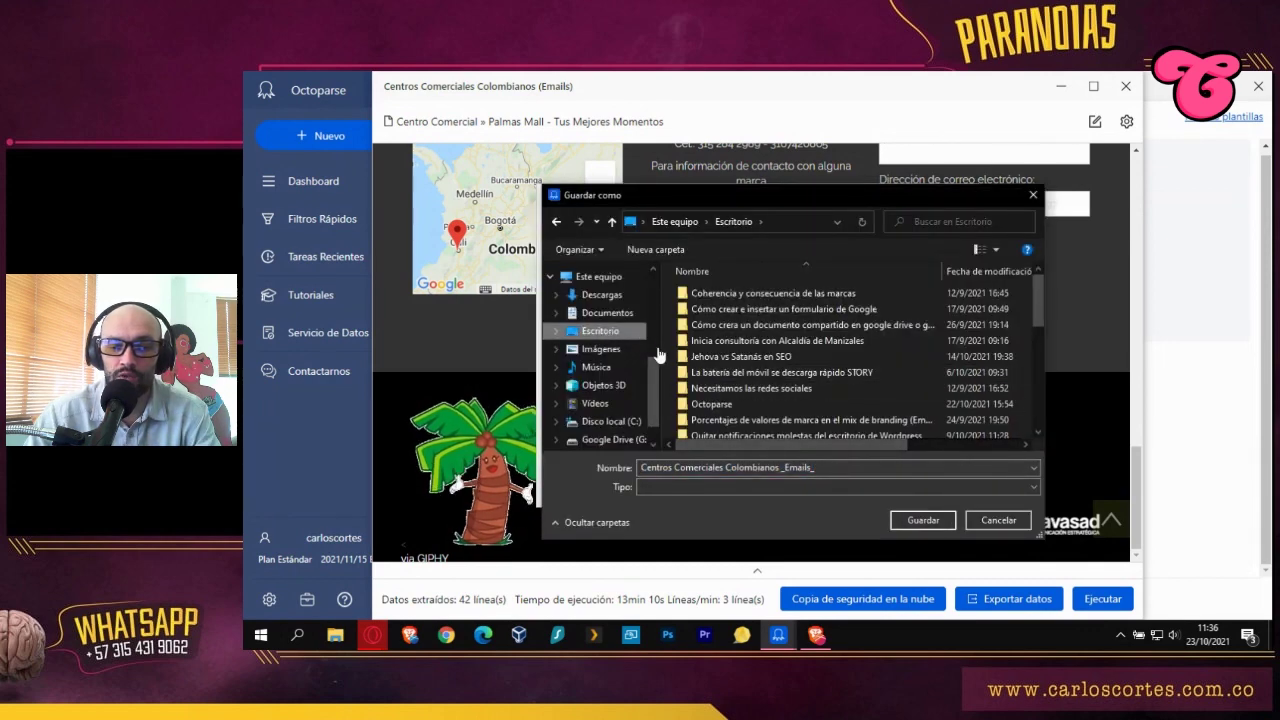
left_click(928, 522)
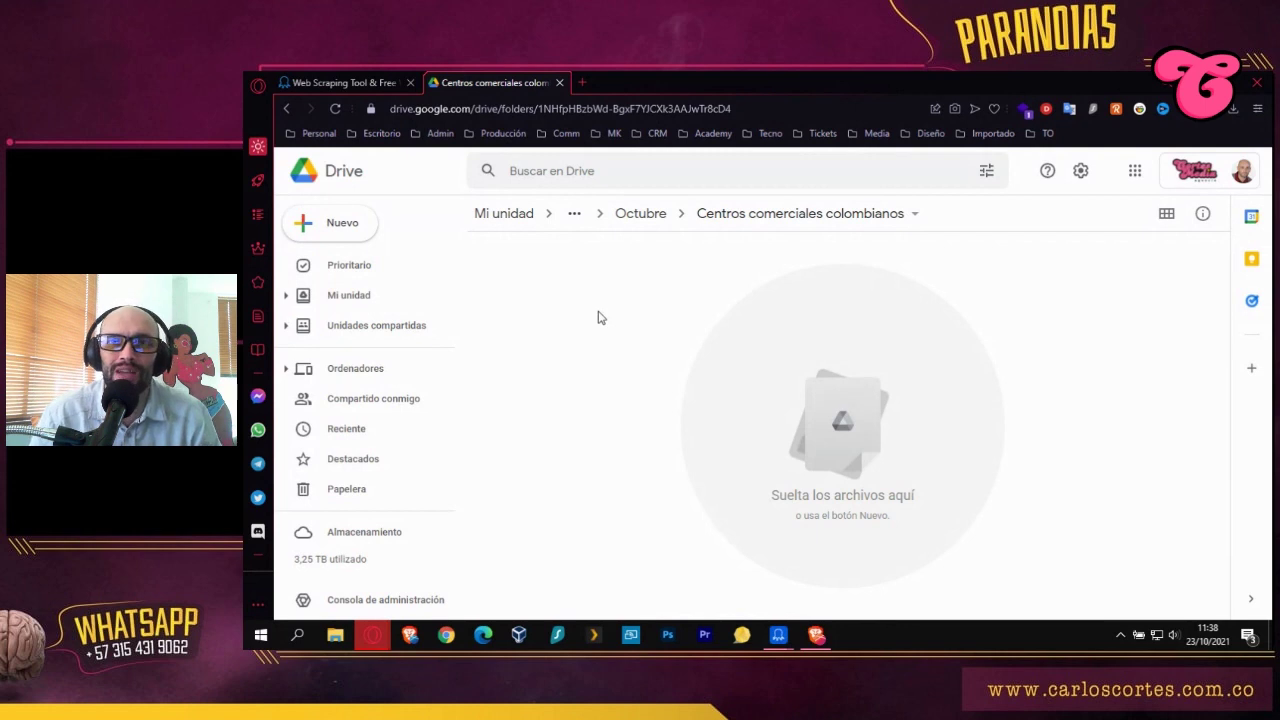
Upload the exported Excel file to the "Centros comerciales colombianos" folder in Google Drive and open it as a spreadsheet.
right_click(620, 343)
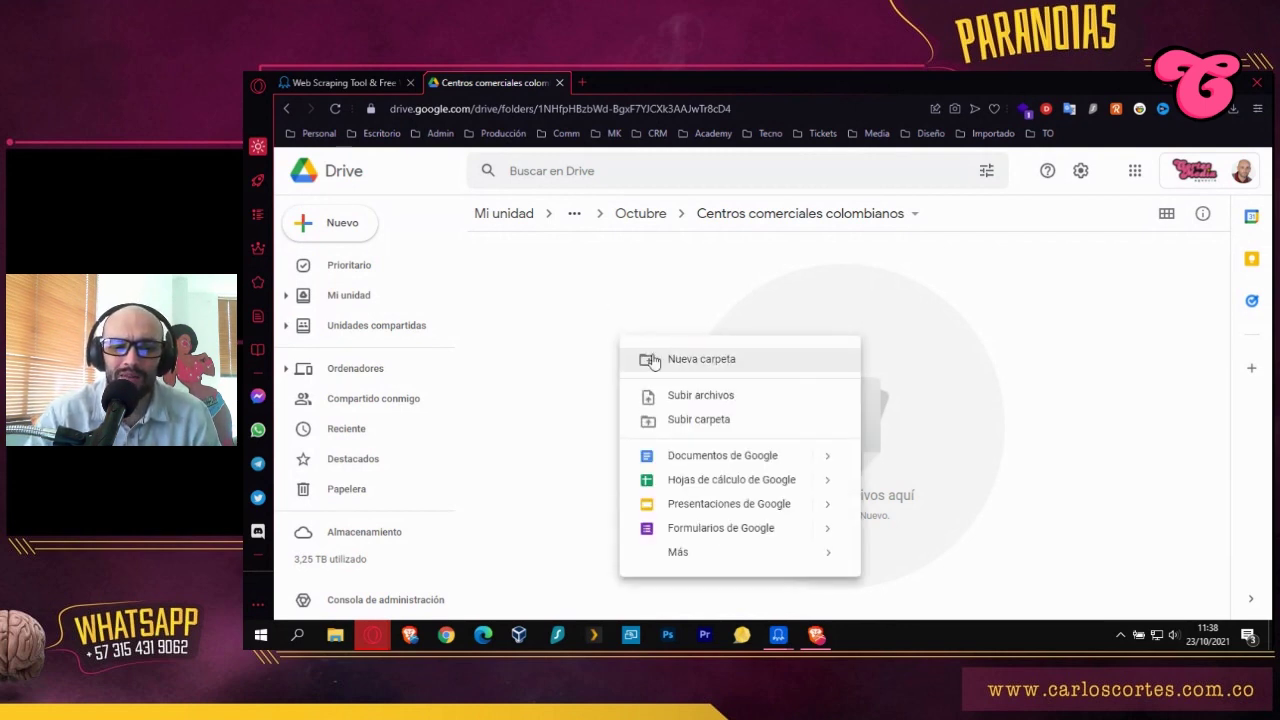
left_click(705, 397)
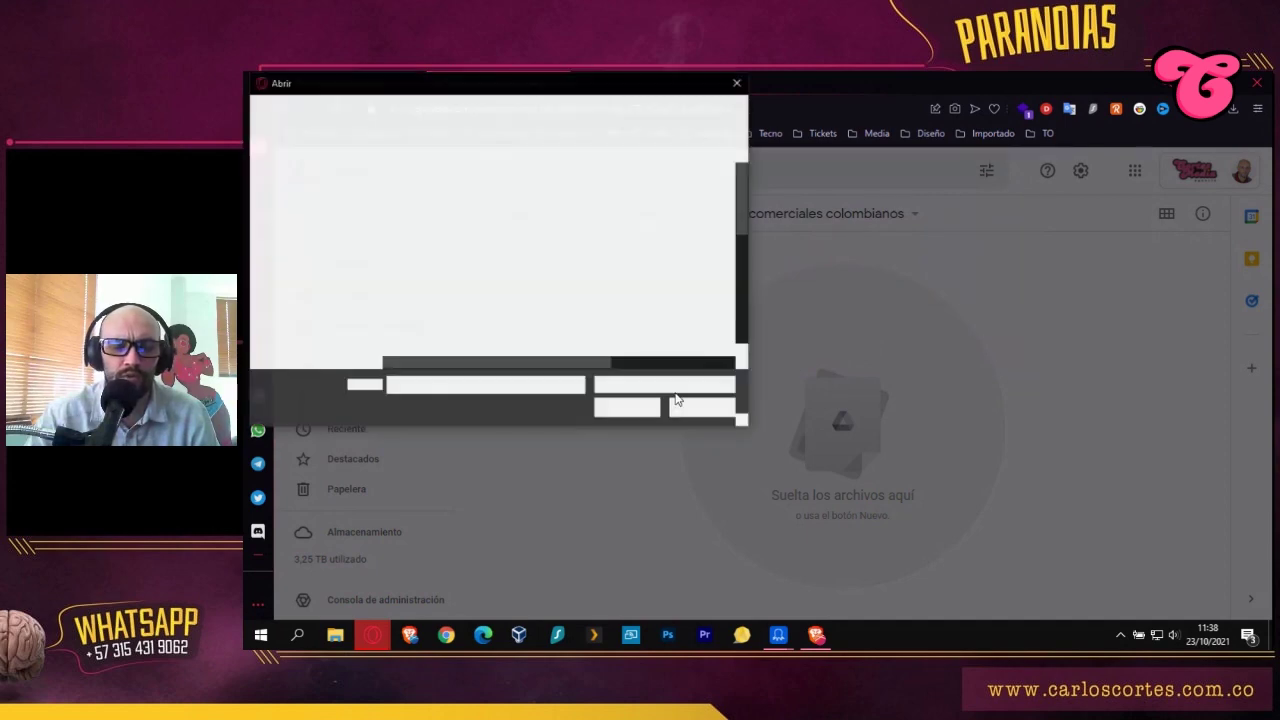
double_click(534, 251)
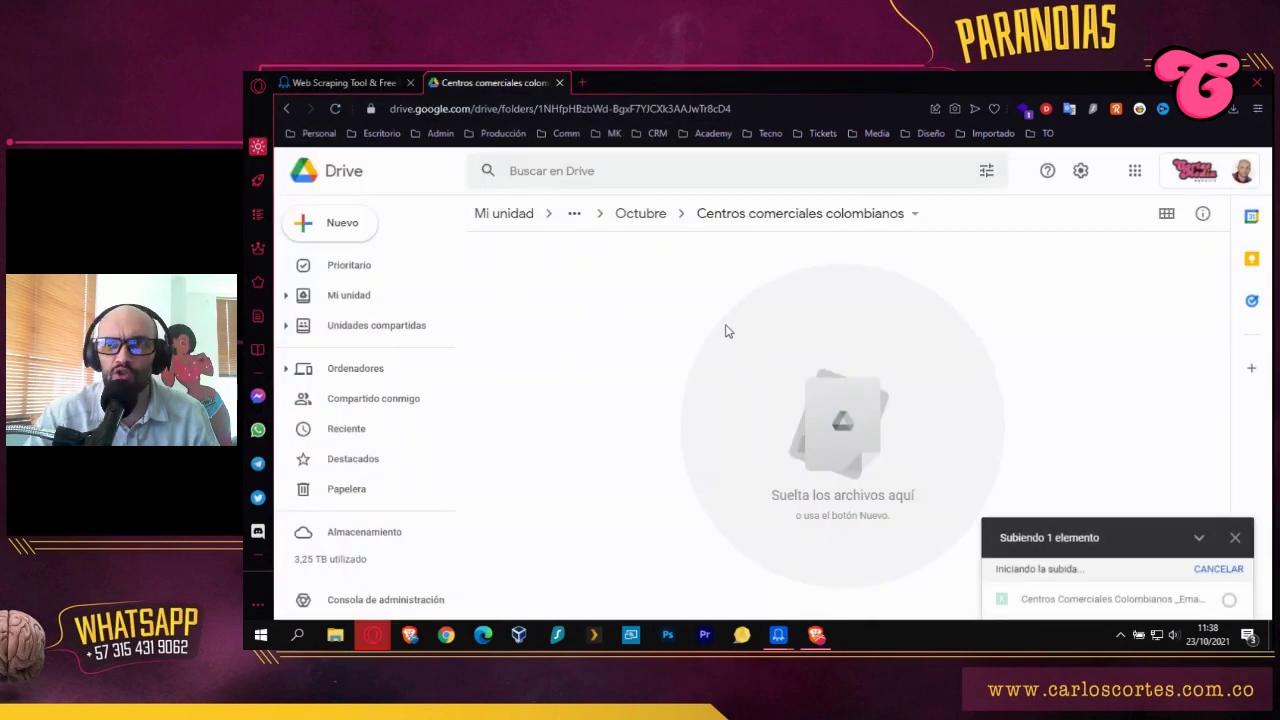
double_click(657, 303)
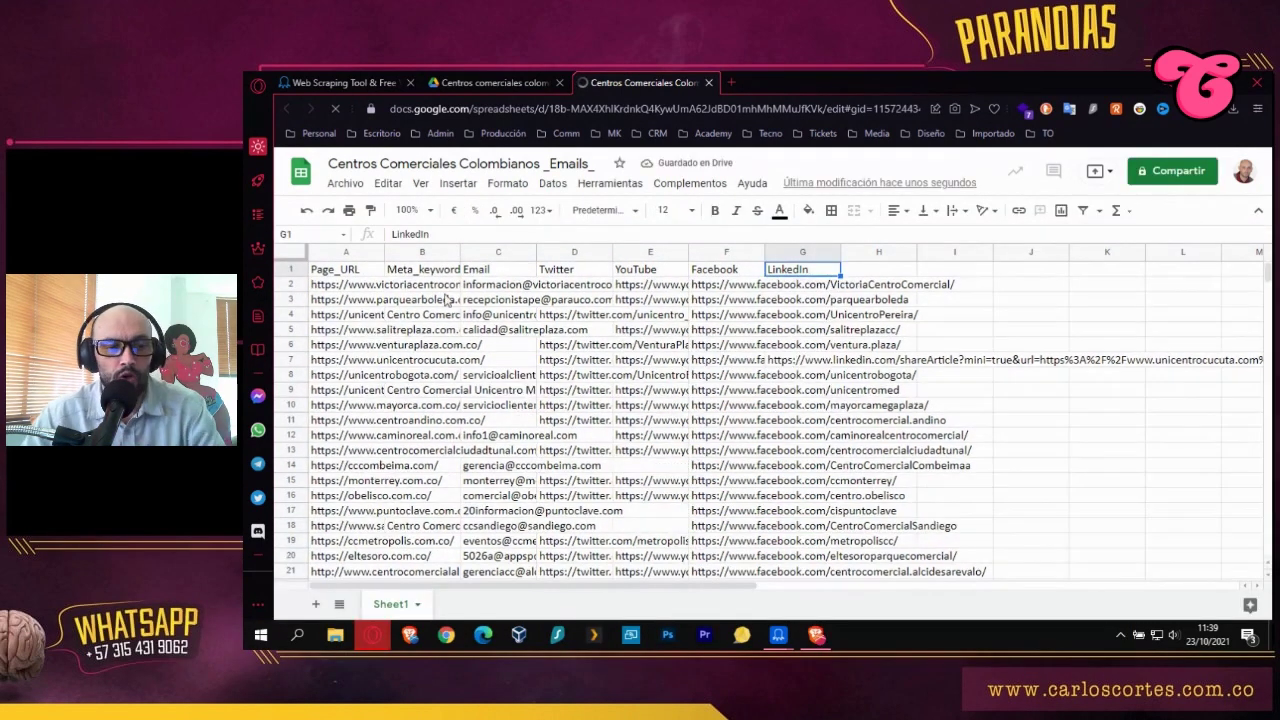
Freeze the first row and format the header cells A1:G1 as bold, centred text with an orange fill.
left_click_drag(298, 262, 298, 283)
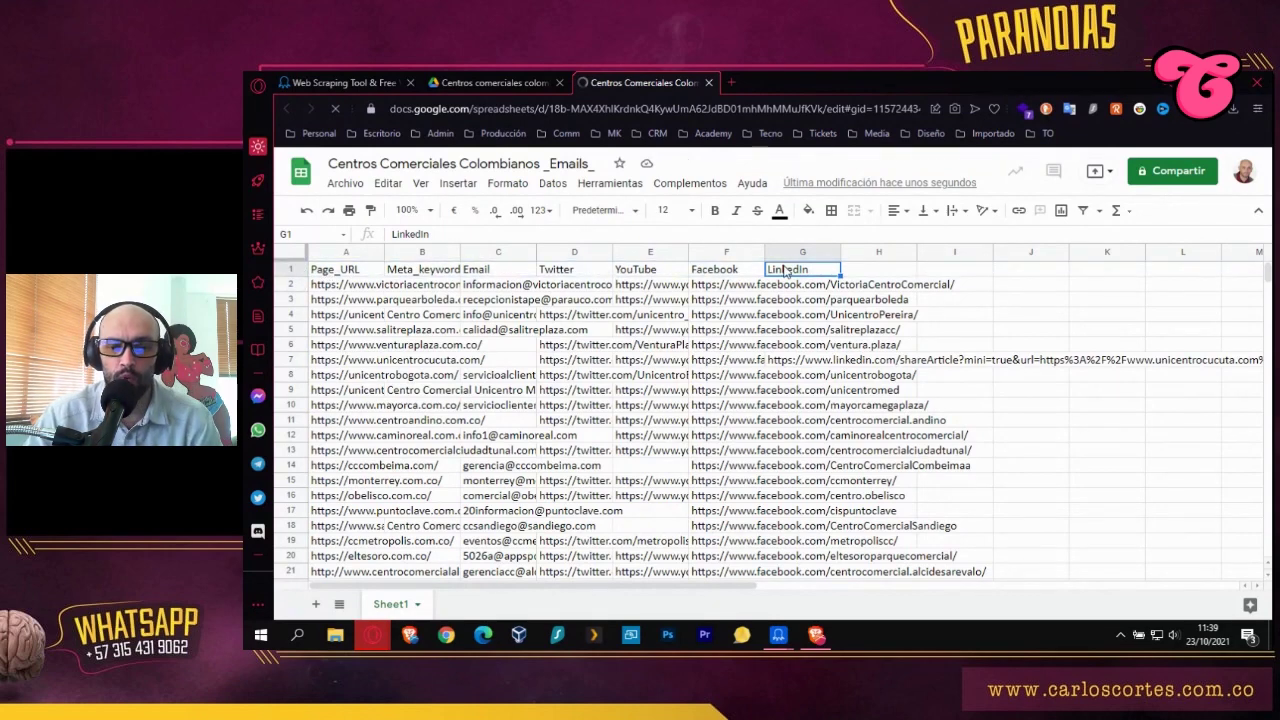
left_click(347, 270, "shift")
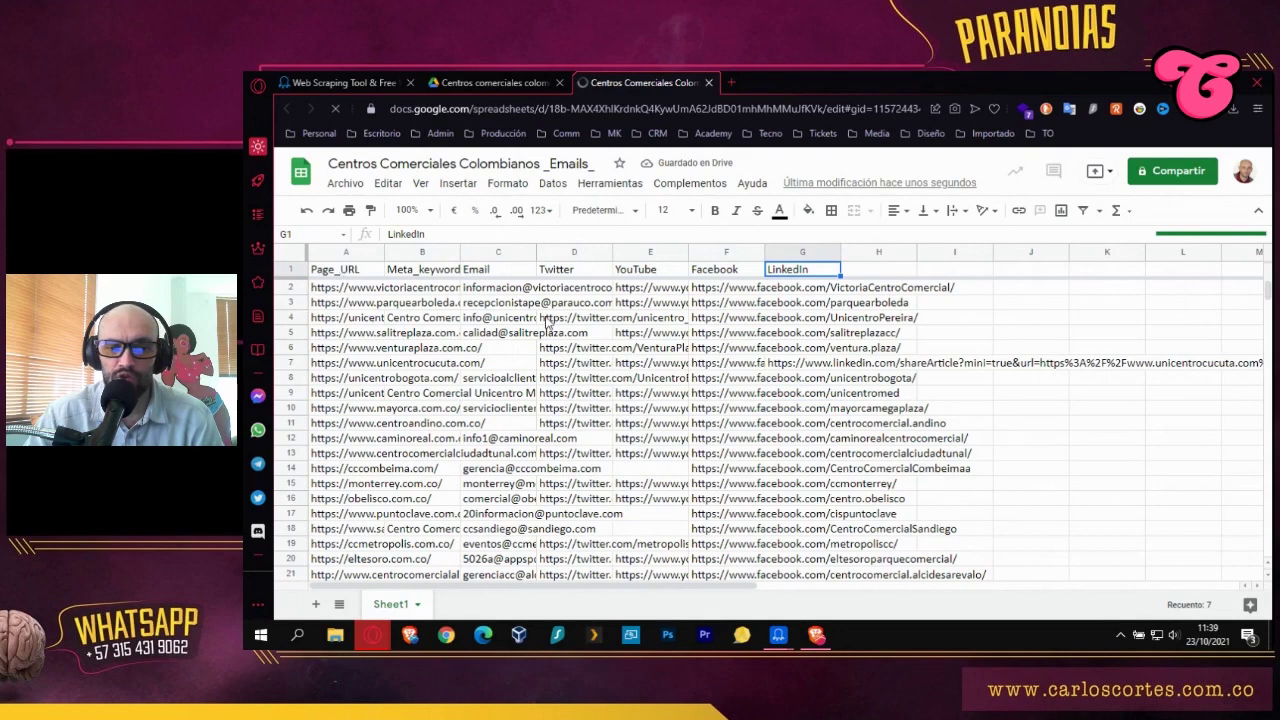
left_click(714, 210)
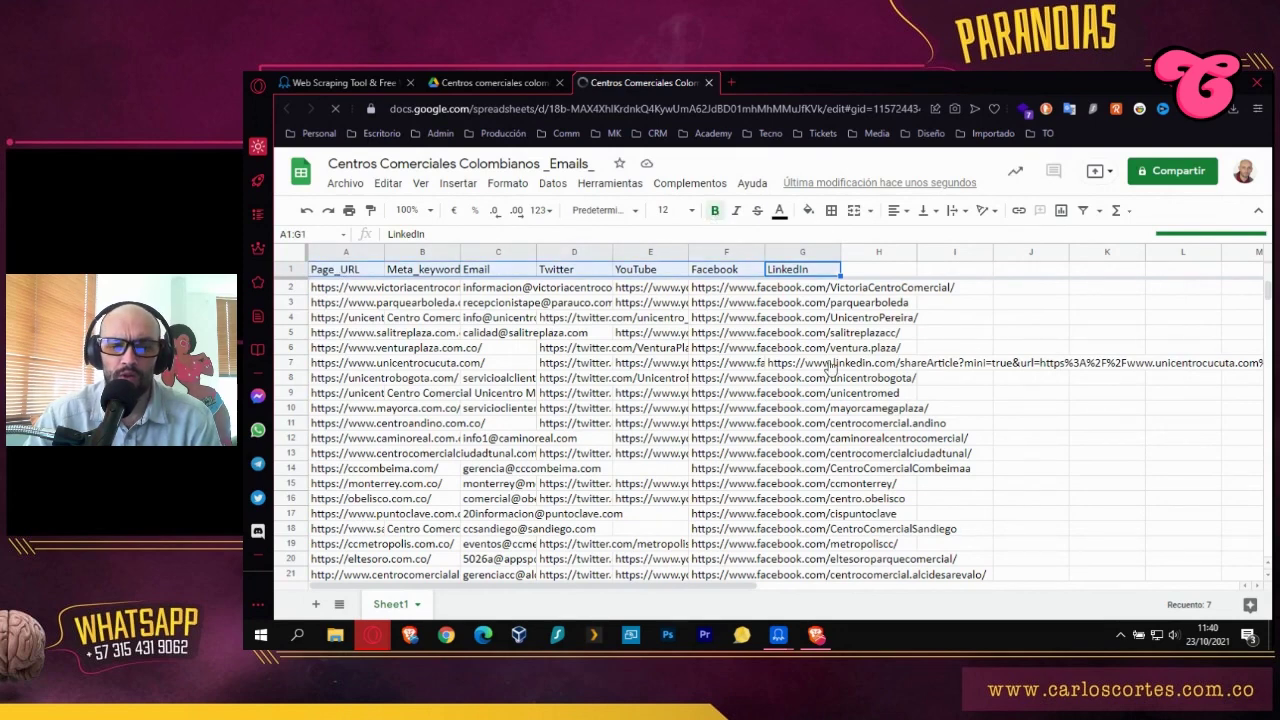
left_click(896, 212)
left_click(922, 244)
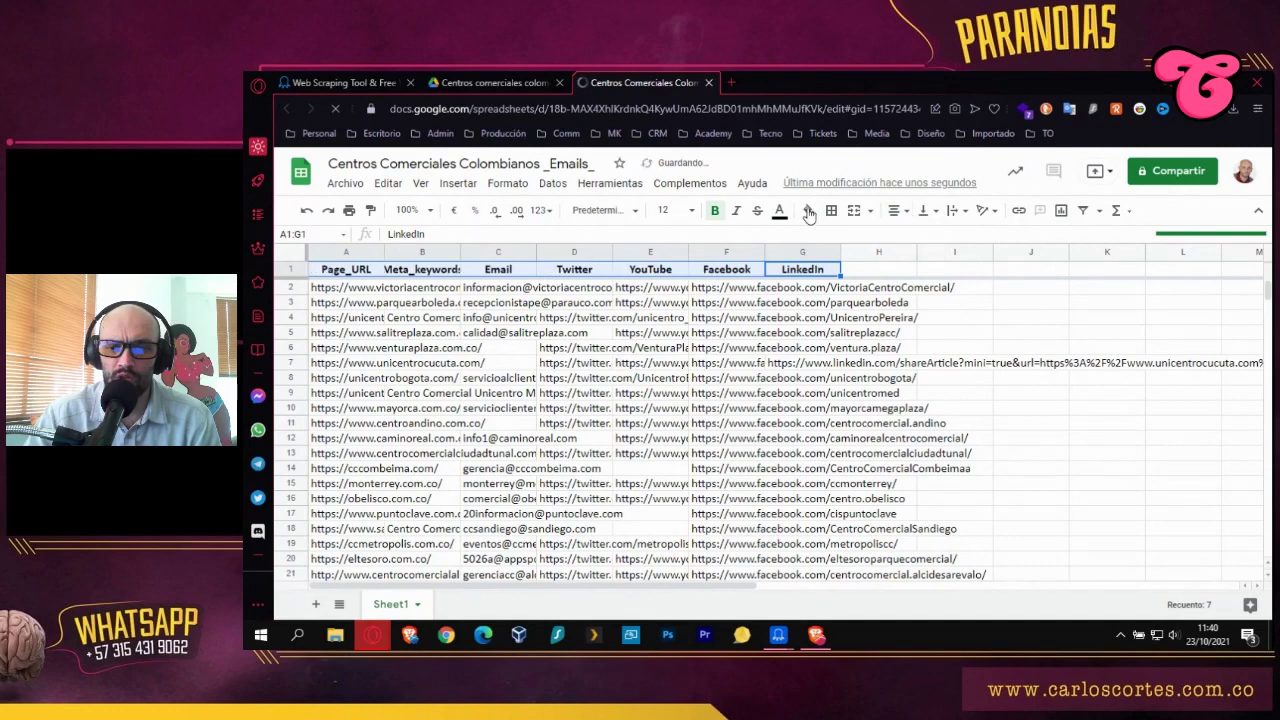
left_click(808, 211)
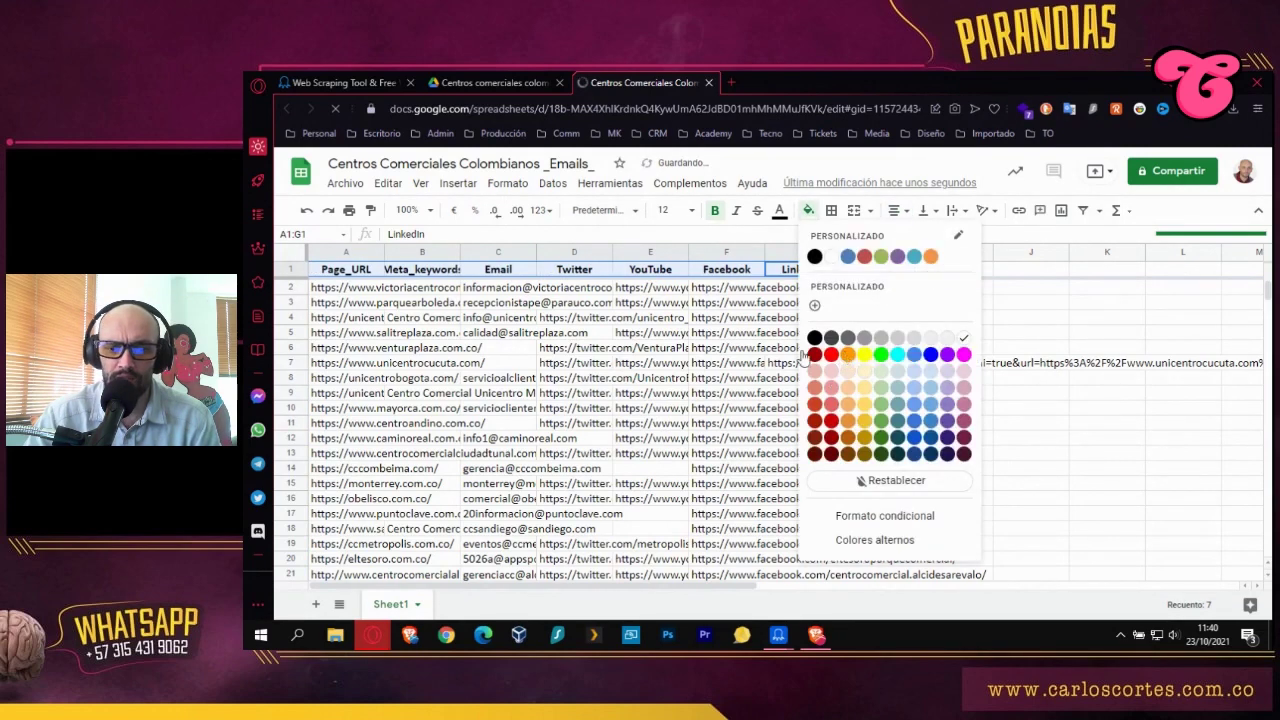
left_click(848, 354)
left_click(498, 363)
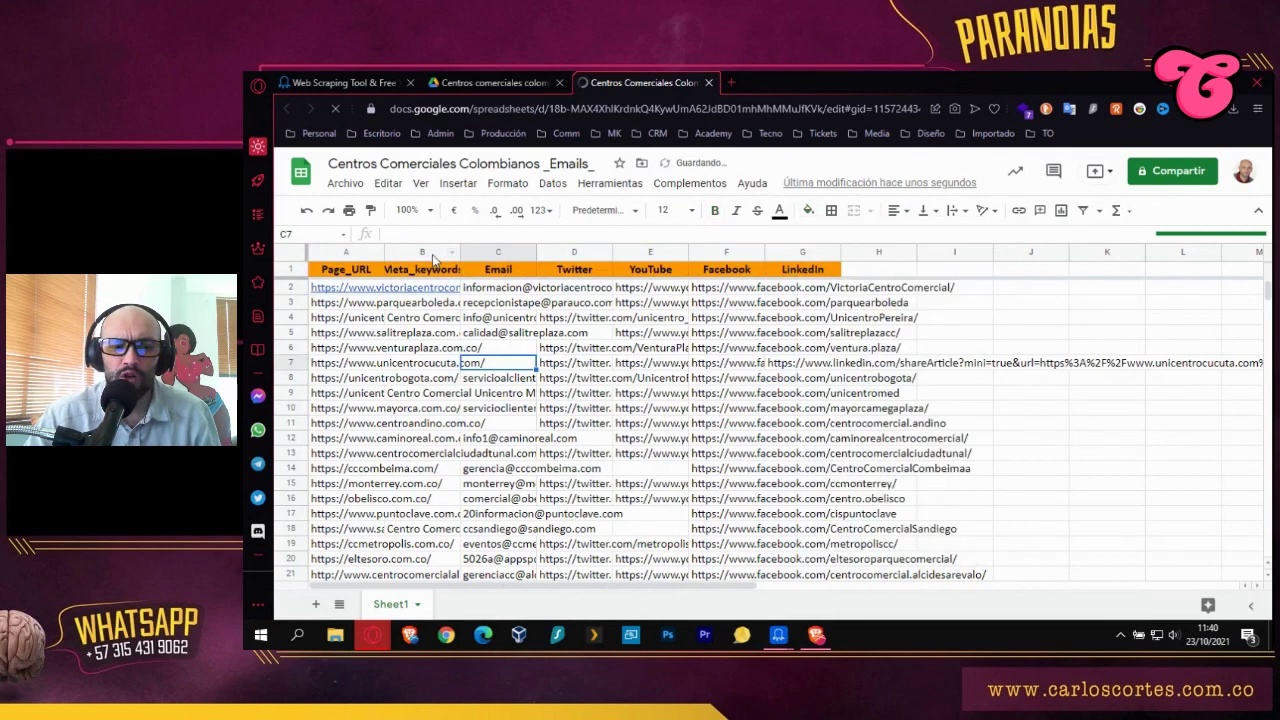
Delete the Meta_keywords column from the sheet.
left_click(433, 253)
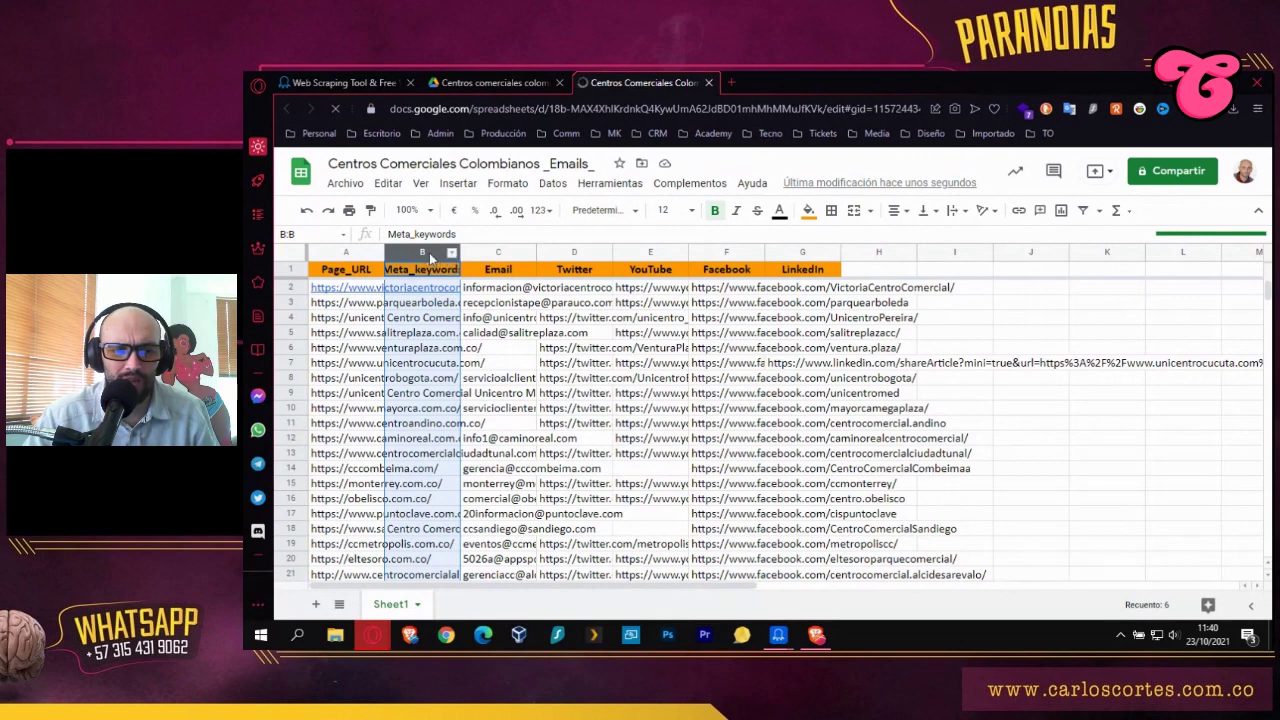
right_click(429, 252)
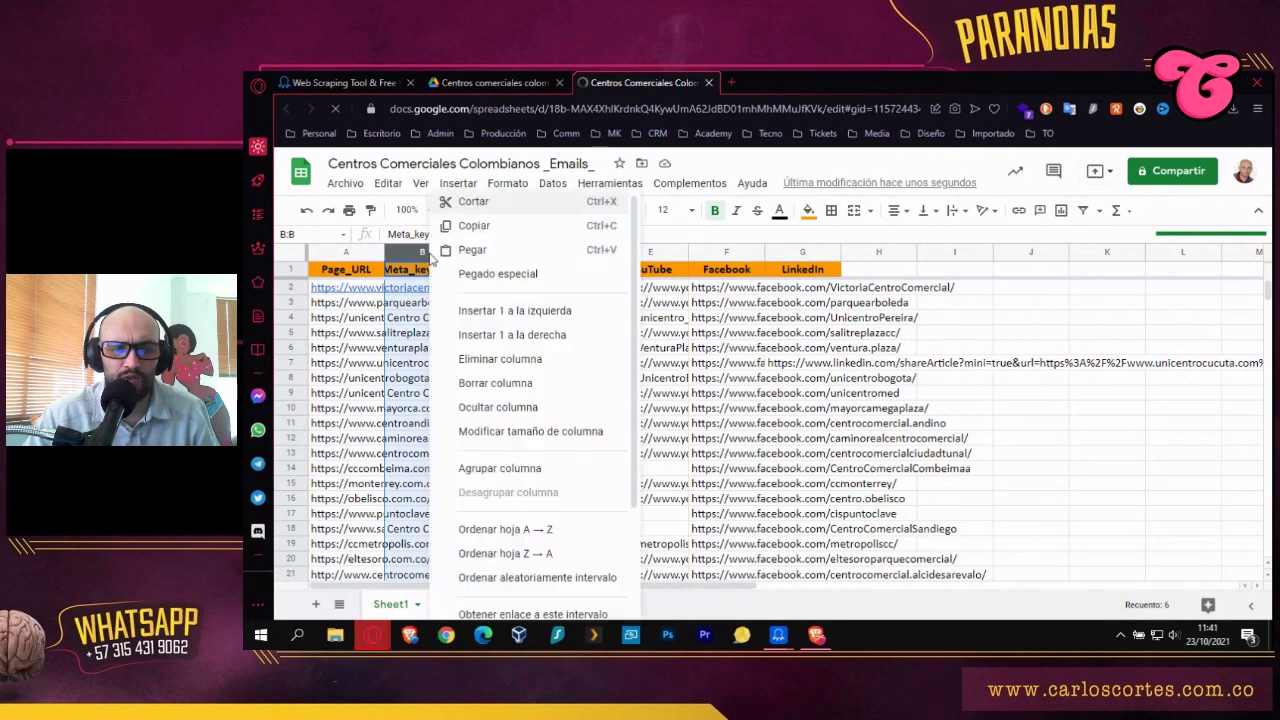
left_click(496, 366)
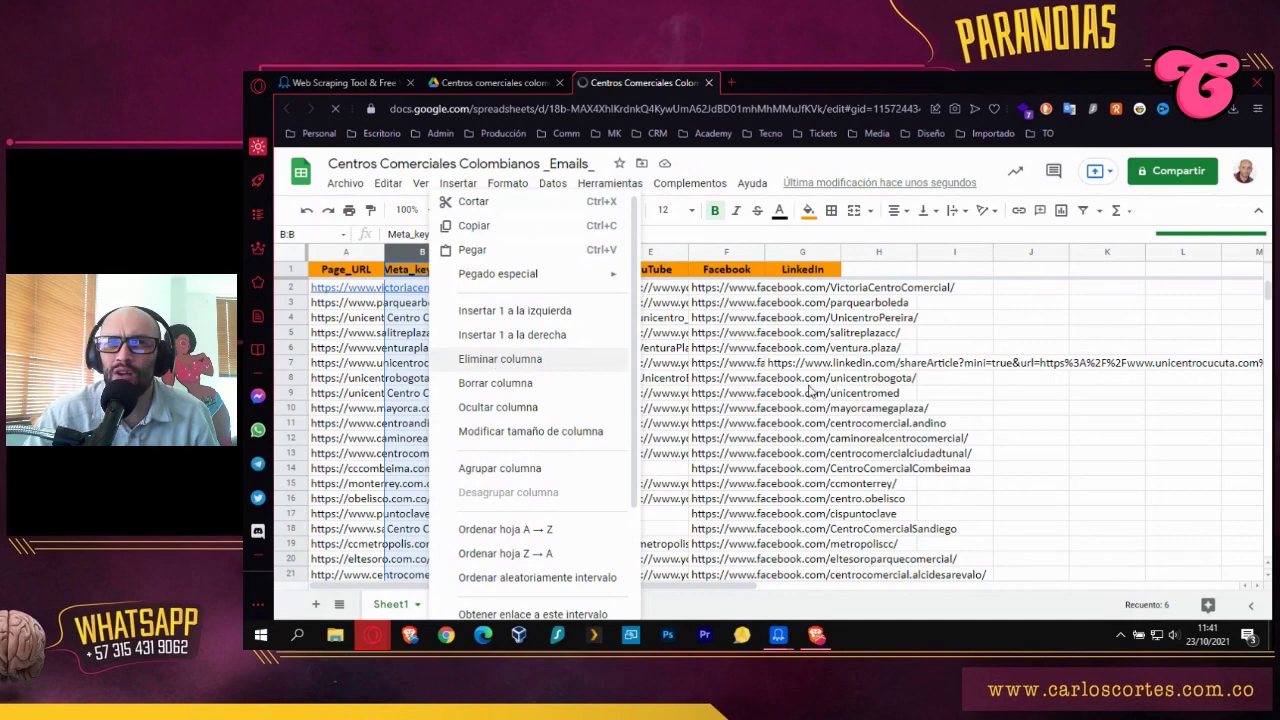
left_click(630, 393)
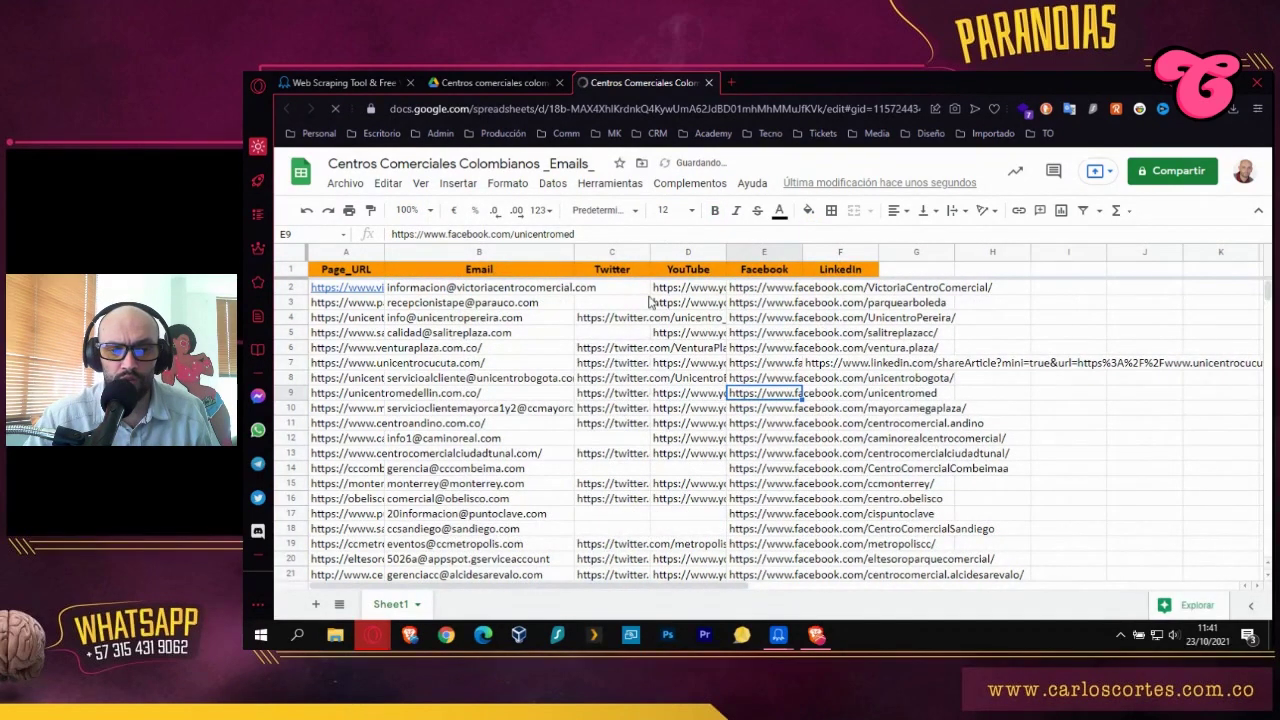
Widen the Email, Twitter, YouTube, Facebook and LinkedIn columns so more of their contents can be read.
left_click_drag(674, 248, 898, 252)
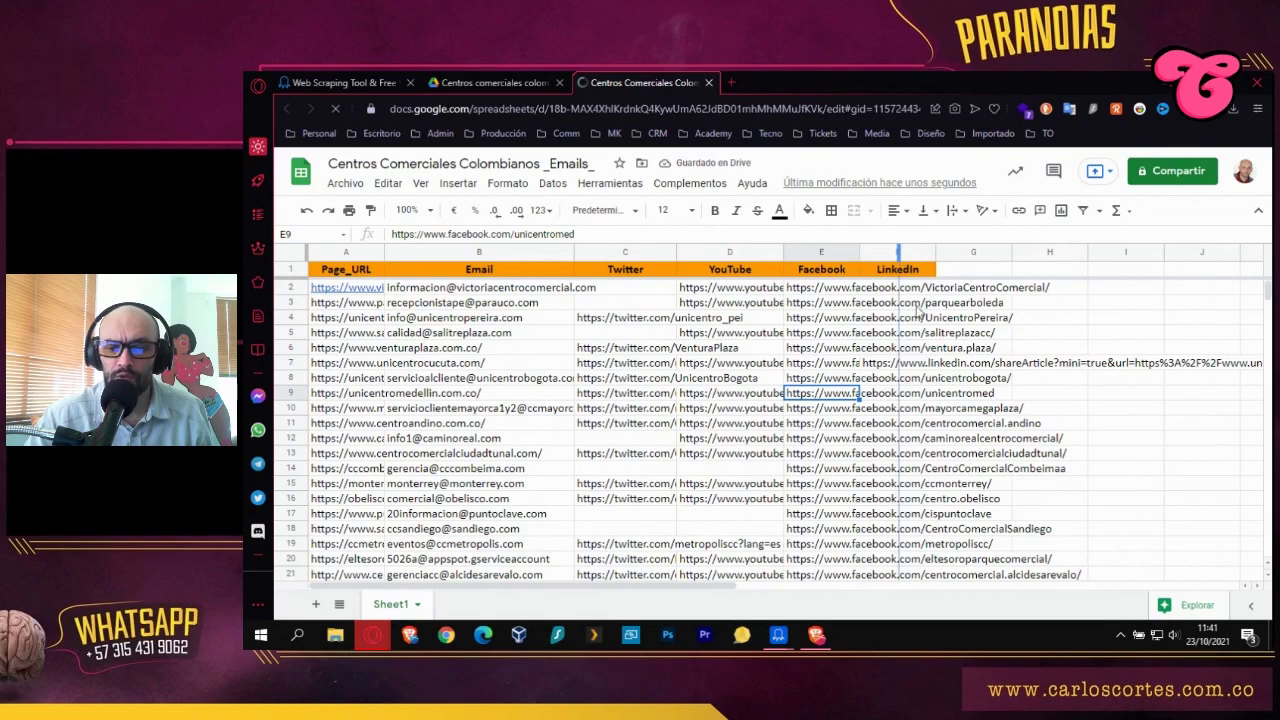
left_click_drag(977, 251, 1104, 252)
left_click(910, 472)
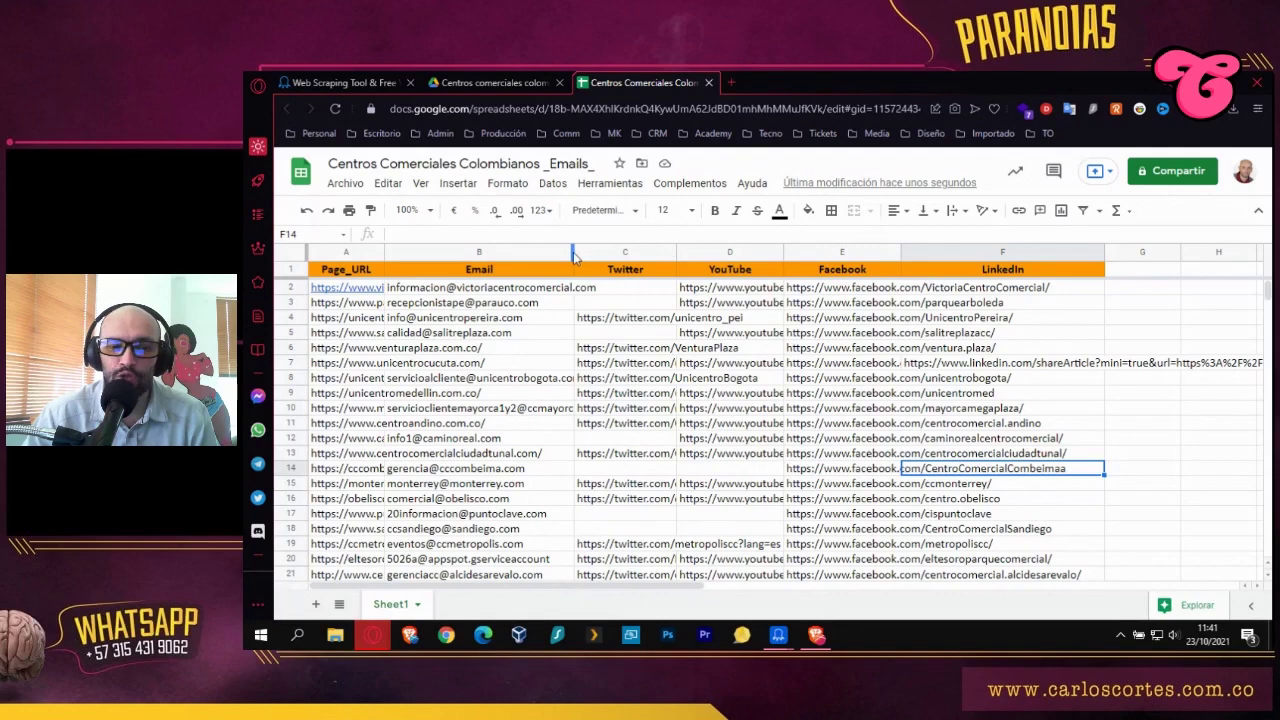
left_click_drag(571, 252, 700, 300)
left_click(480, 318)
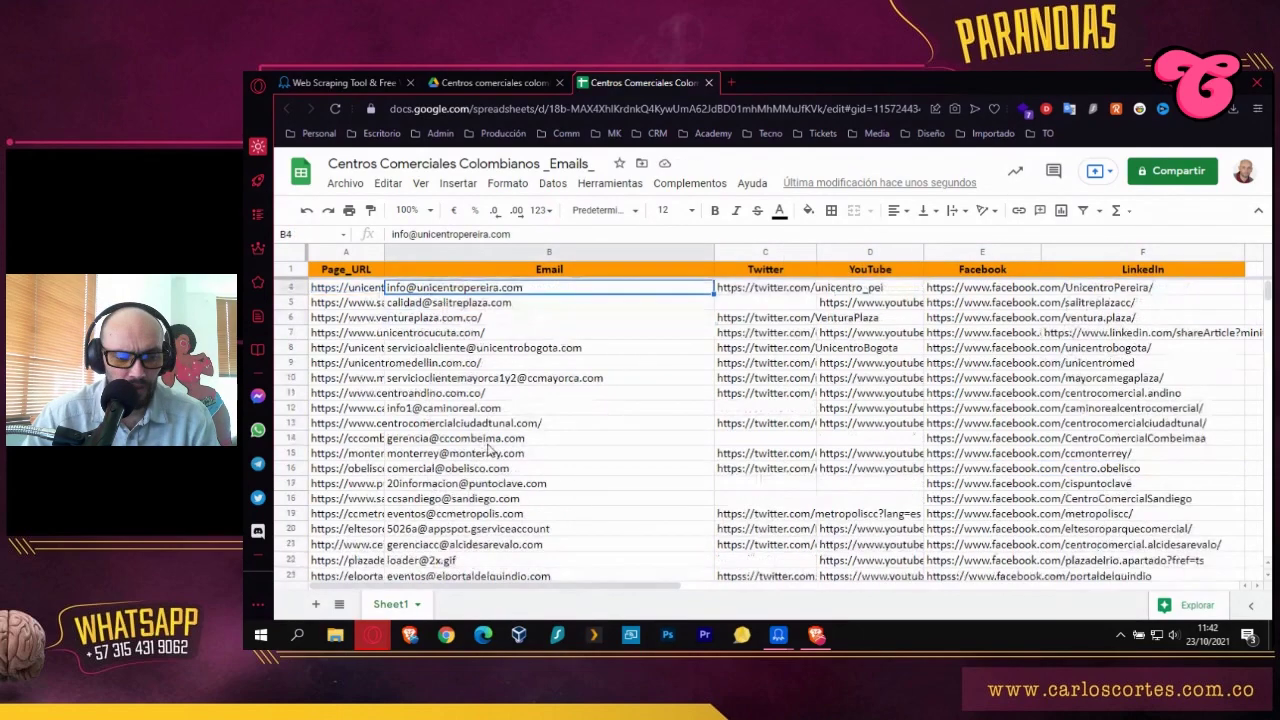
scroll(473, 510, "down", 2)
left_click(474, 518)
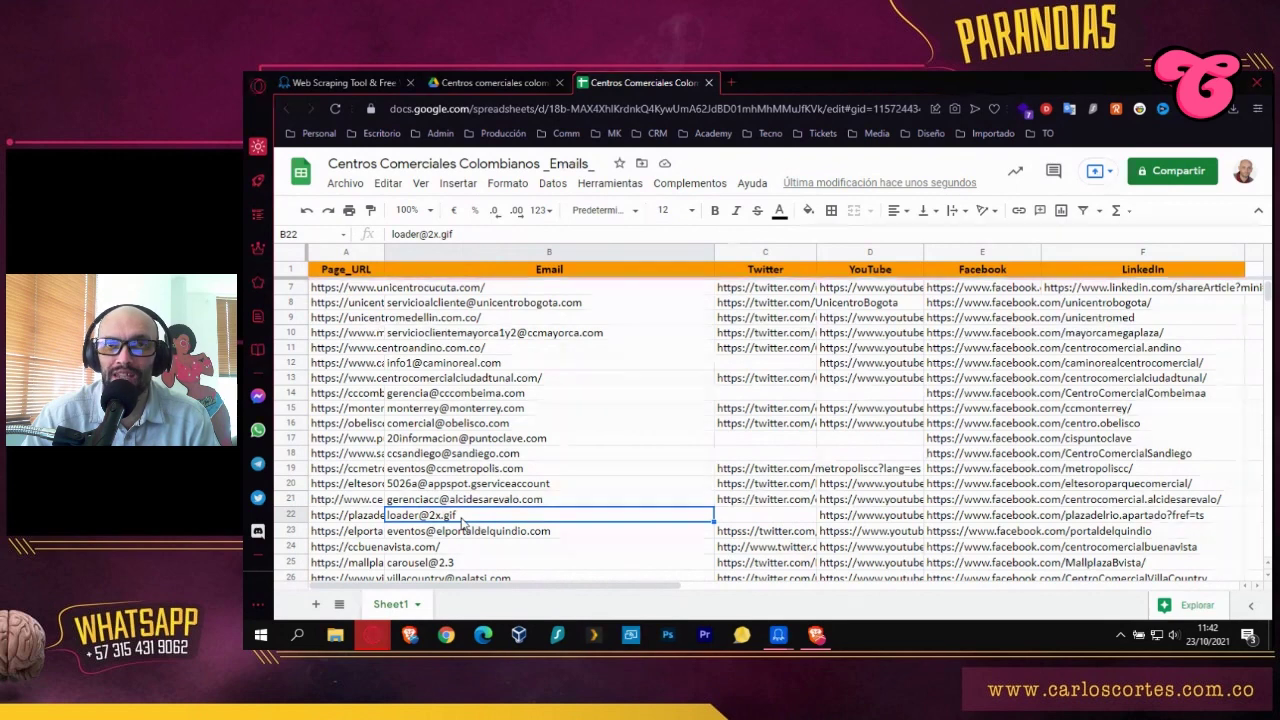
mouse_move(462, 522)
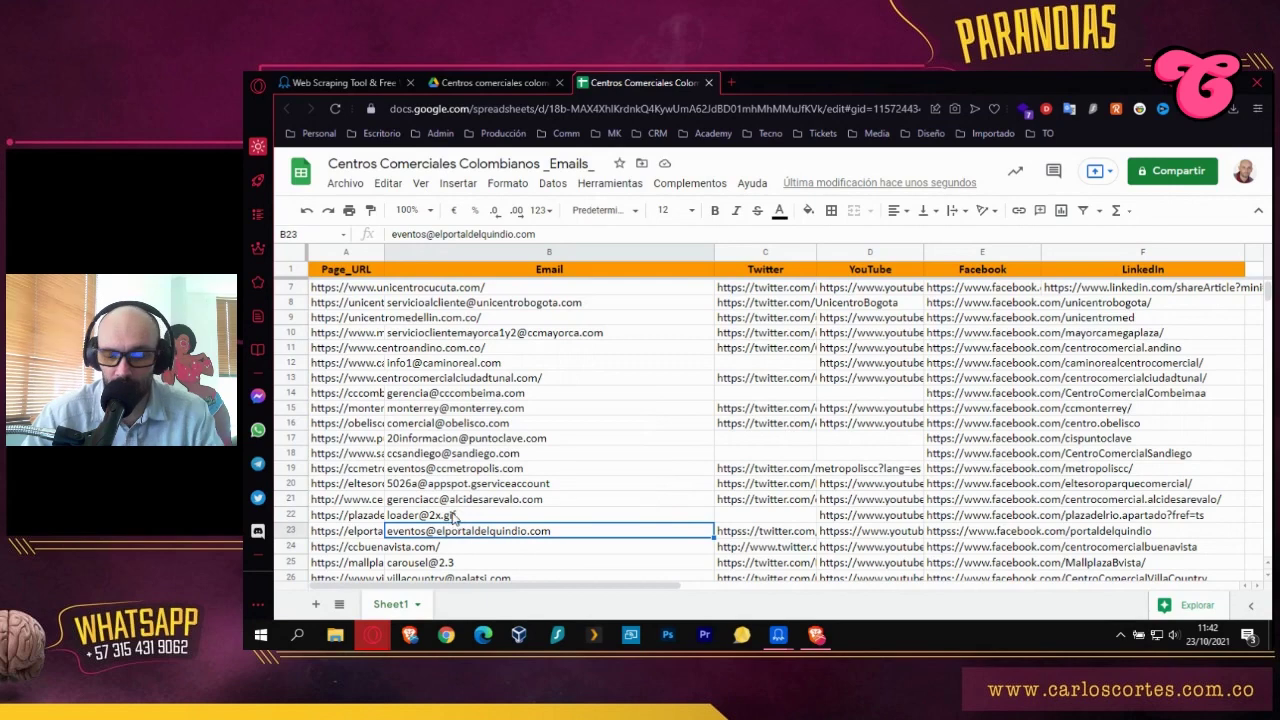
key("Delete")
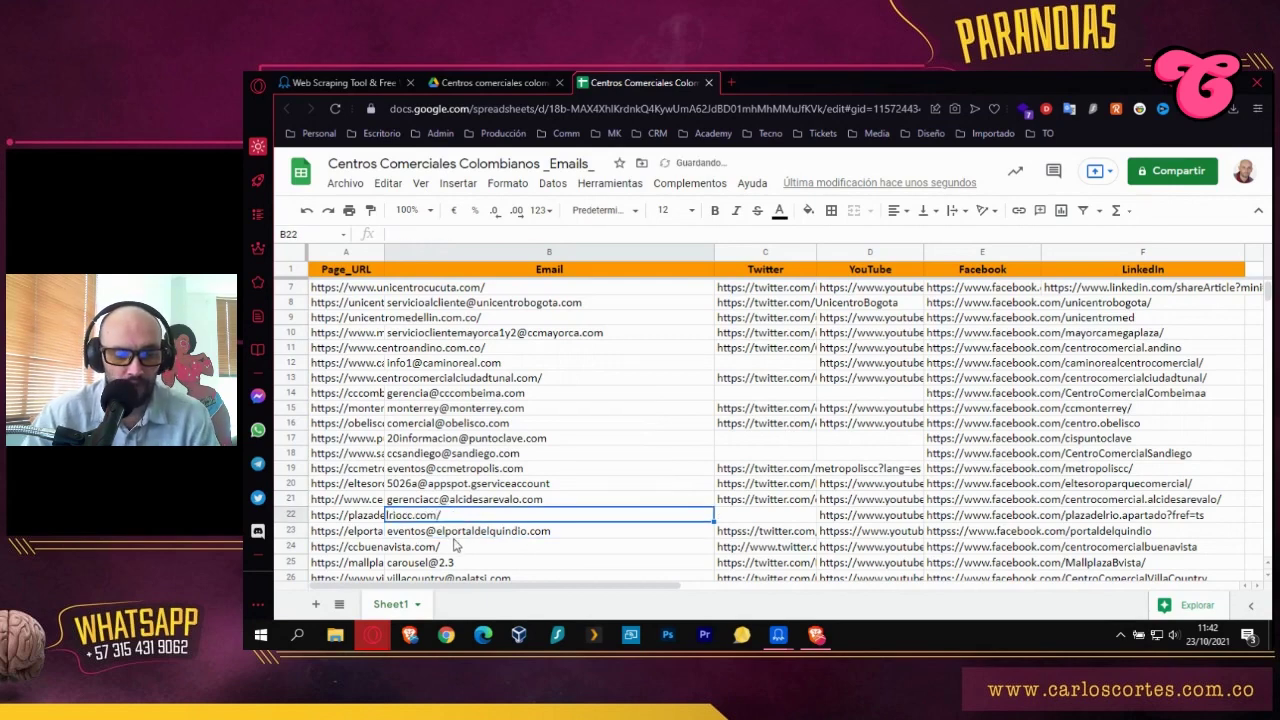